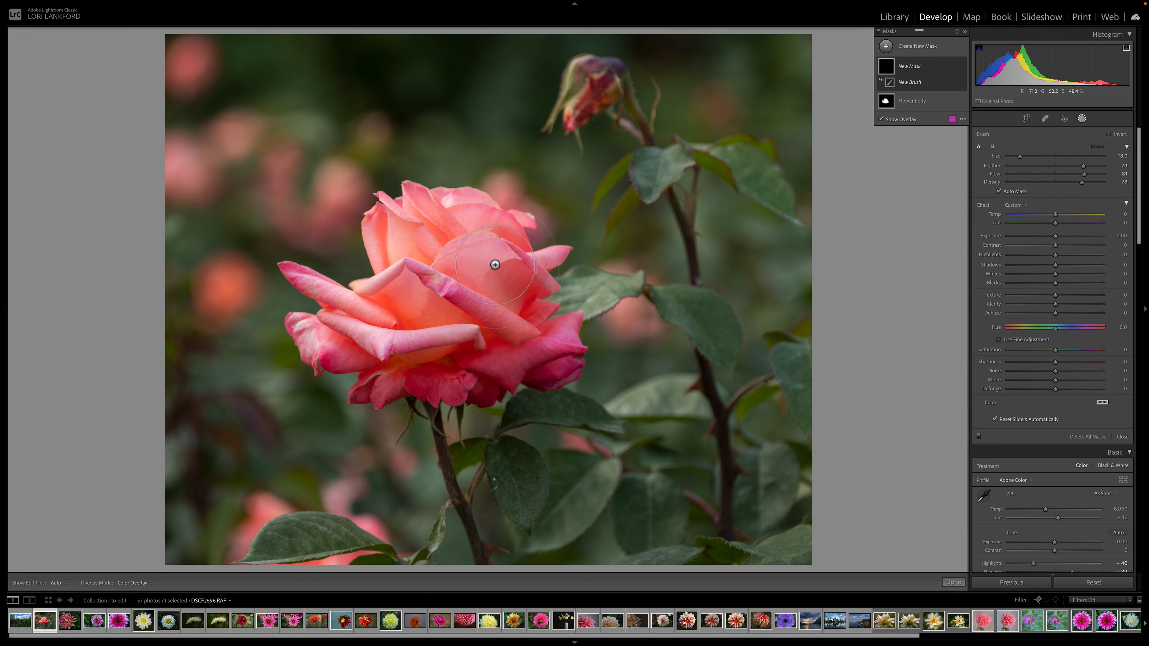
# - Set the new mask's brush to size 8 and feather 80, and paint over the darker petals at the rose's base
pyautogui.scroll(-1, 495, 265)
pyautogui.moveTo(1083, 166); pyautogui.dragTo(1084, 169)
pyautogui.press('h')
pyautogui.moveTo(421, 373)
pyautogui.mouseDown()
pyautogui.moveTo(456, 365)
pyautogui.moveTo(442, 382)
pyautogui.moveTo(417, 383)
pyautogui.moveTo(446, 381)
pyautogui.moveTo(480, 353)
pyautogui.moveTo(506, 360)
pyautogui.moveTo(479, 386)
pyautogui.mouseUp()
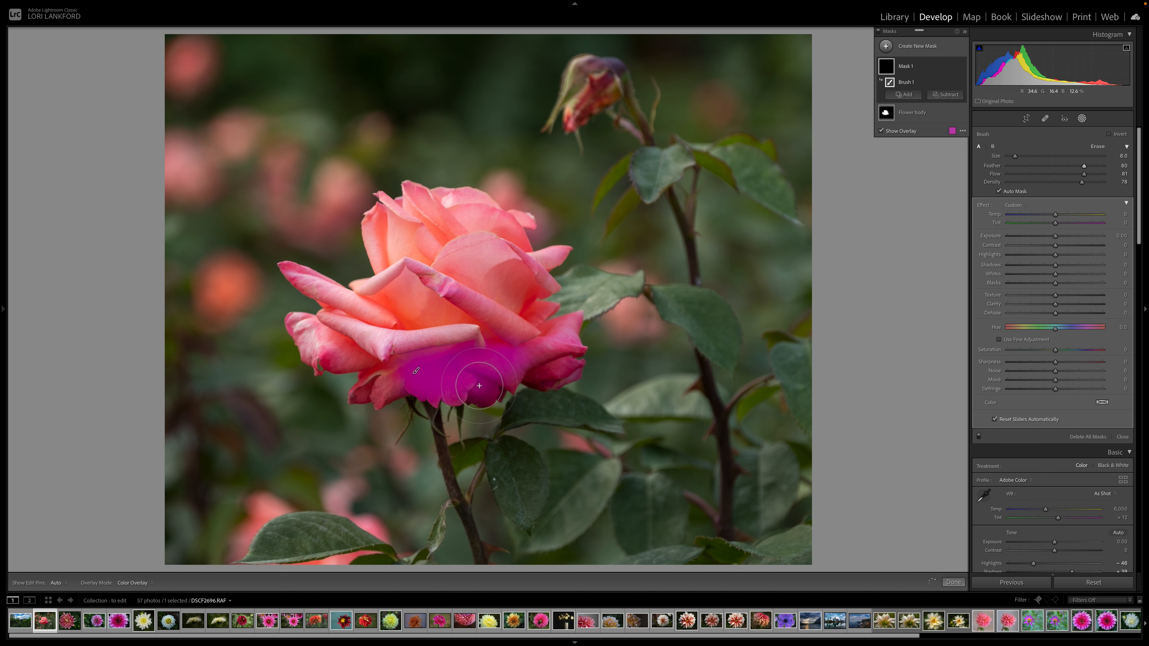
# - Change the mask overlay color to cyan so it stands out against the pink petals
pyautogui.click(952, 133)
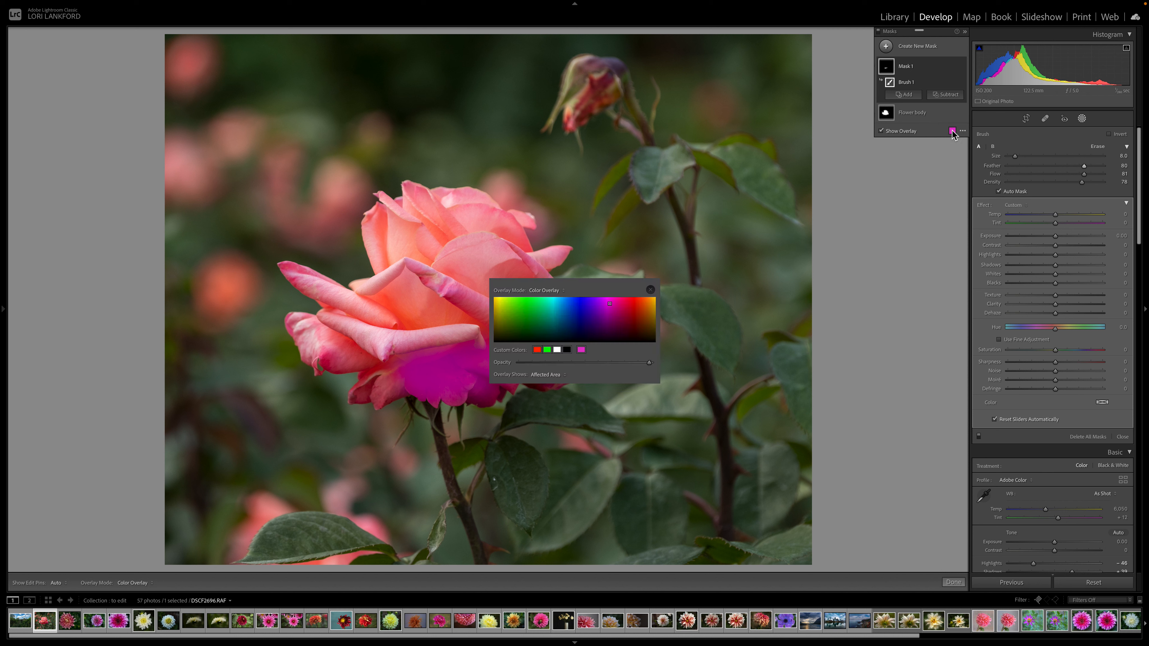
pyautogui.click(580, 311)
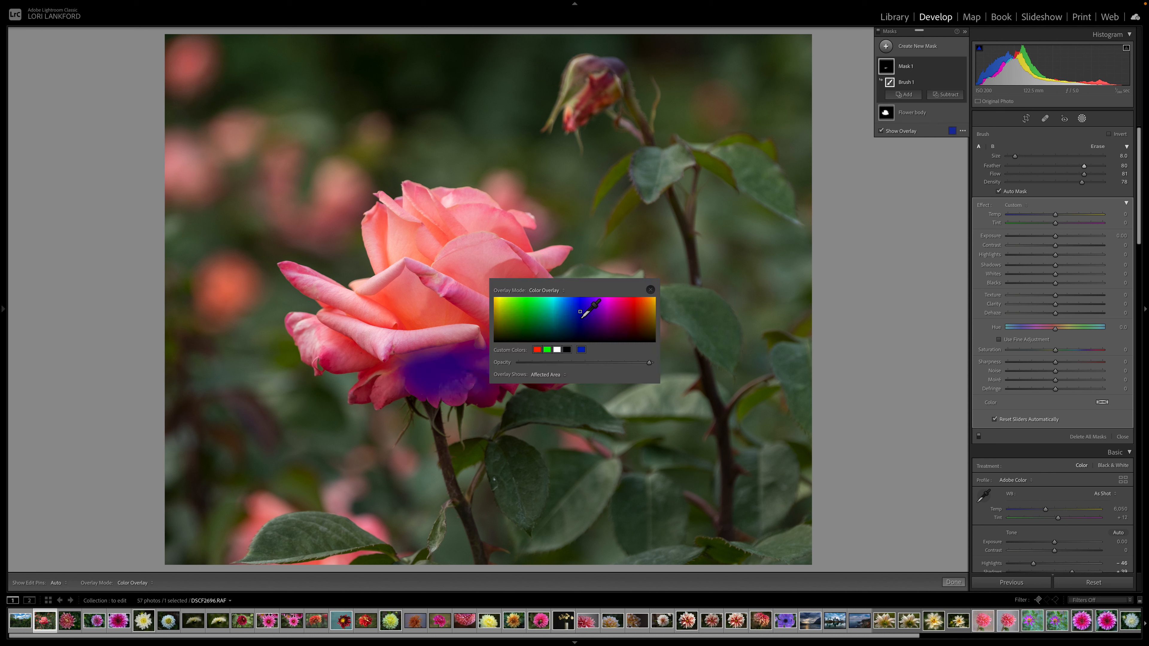
pyautogui.click(555, 305)
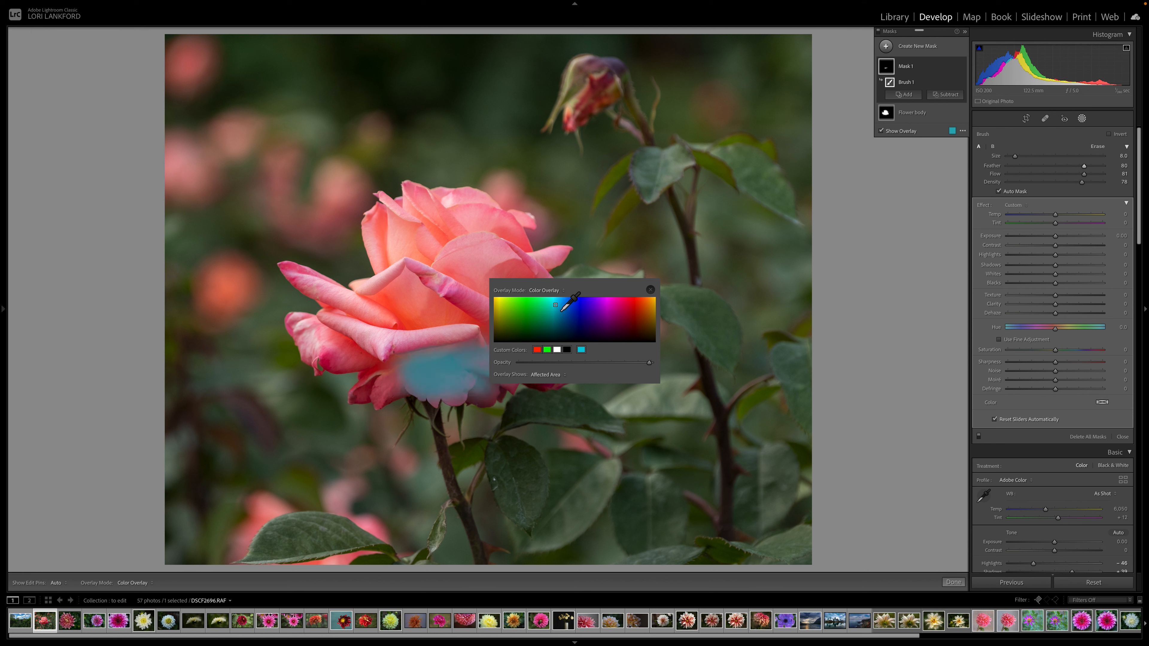
pyautogui.click(649, 290)
# - Extend the brush mask across all the lower petals, refining their edges with a brush size of 2
pyautogui.moveTo(434, 372)
pyautogui.mouseDown()
pyautogui.moveTo(352, 386)
pyautogui.moveTo(396, 365)
pyautogui.moveTo(380, 398)
pyautogui.moveTo(420, 384)
pyautogui.moveTo(460, 392)
pyautogui.moveTo(467, 381)
pyautogui.moveTo(485, 384)
pyautogui.moveTo(479, 399)
pyautogui.moveTo(501, 368)
pyautogui.moveTo(508, 382)
pyautogui.moveTo(568, 329)
pyautogui.moveTo(544, 335)
pyautogui.moveTo(543, 326)
pyautogui.moveTo(573, 318)
pyautogui.moveTo(546, 371)
pyautogui.moveTo(524, 365)
pyautogui.moveTo(578, 367)
pyautogui.moveTo(583, 350)
pyautogui.moveTo(566, 359)
pyautogui.moveTo(589, 350)
pyautogui.moveTo(585, 316)
pyautogui.moveTo(544, 336)
pyautogui.mouseUp()
pyautogui.press('h')
pyautogui.scroll(-6, 572, 360)
pyautogui.moveTo(355, 403)
pyautogui.mouseDown()
pyautogui.moveTo(385, 372)
pyautogui.moveTo(474, 356)
pyautogui.mouseUp()
pyautogui.moveTo(353, 404); pyautogui.dragTo(379, 405)
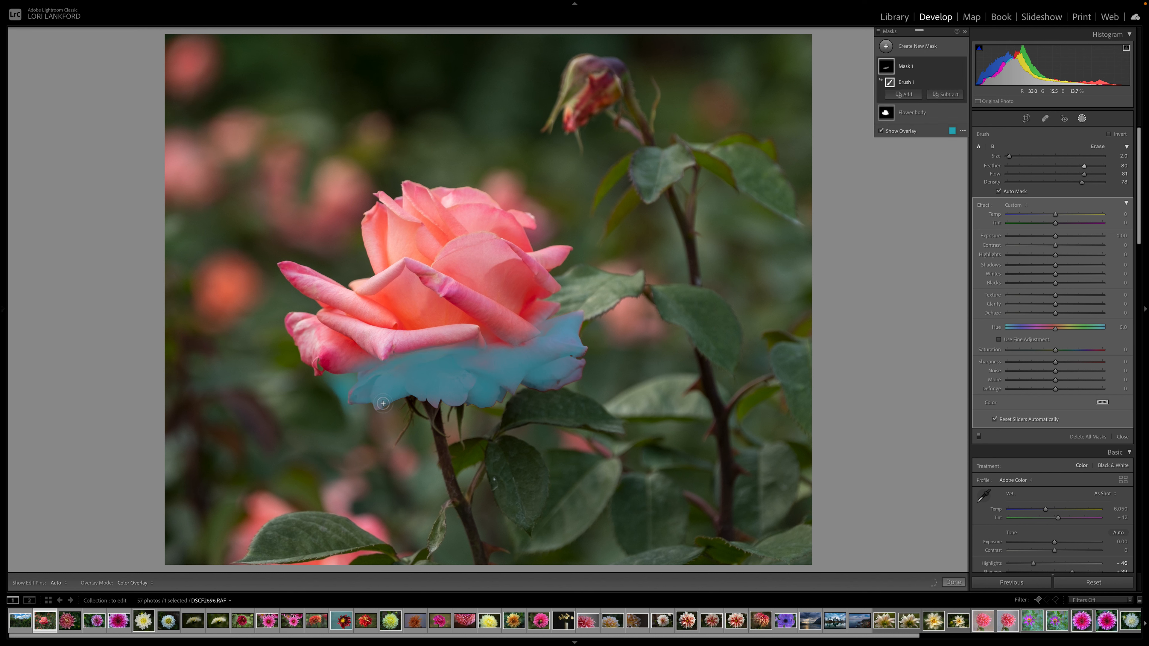
pyautogui.click(438, 409)
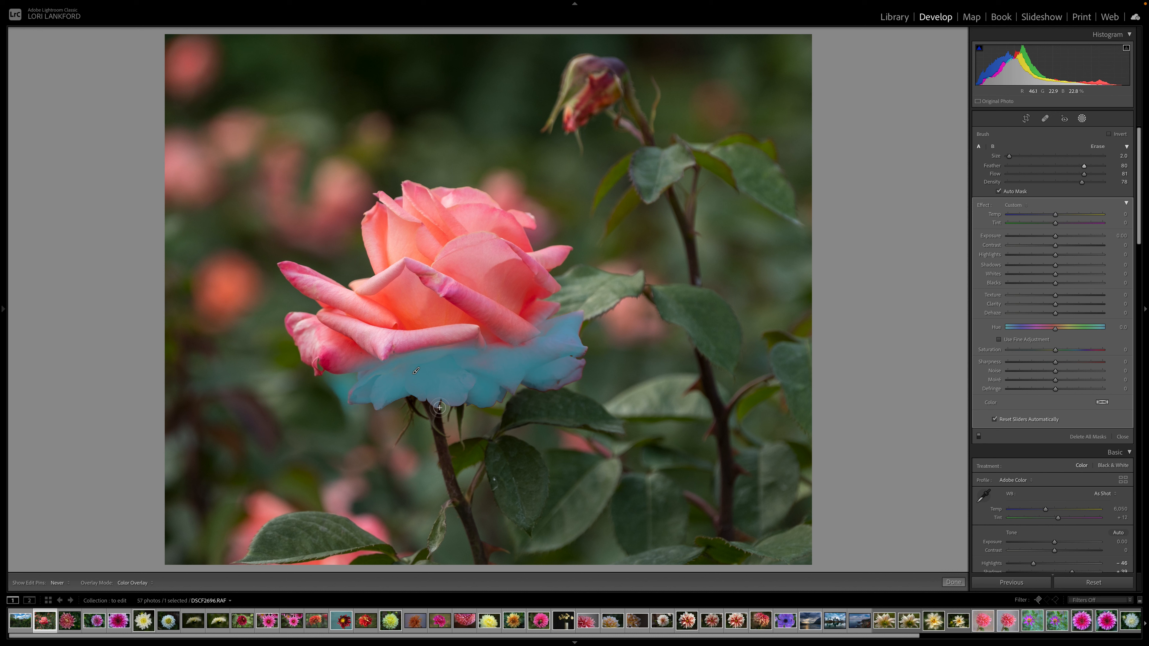
pyautogui.press('h')
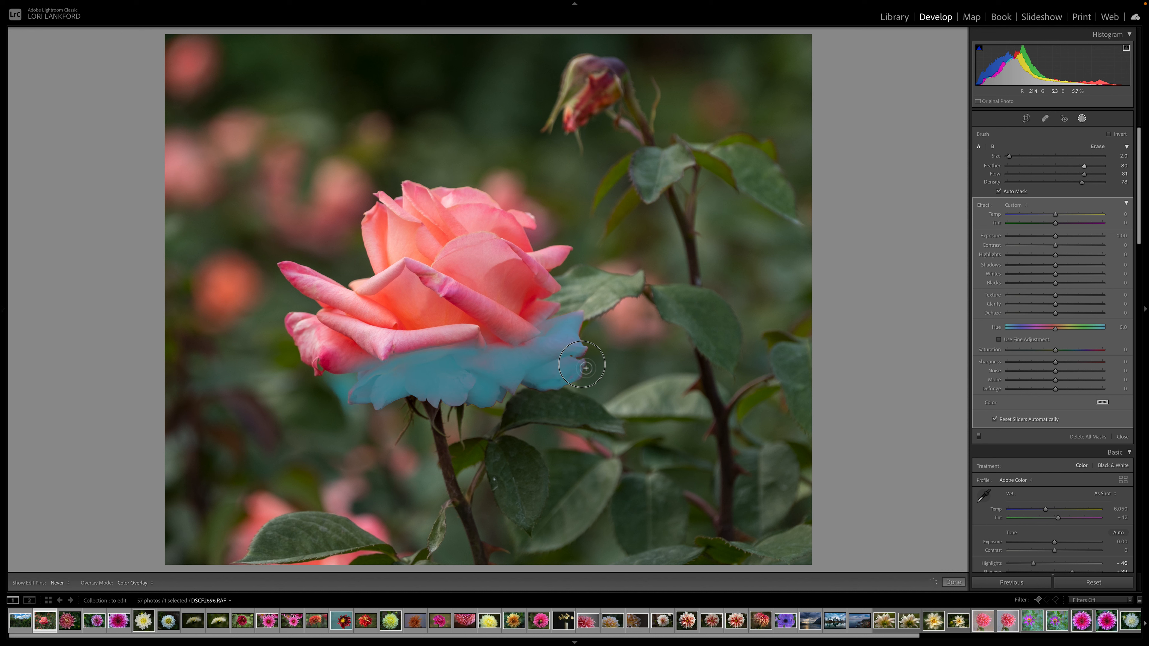
pyautogui.press('h')
pyautogui.moveTo(514, 394)
pyautogui.mouseDown()
pyautogui.moveTo(471, 402)
pyautogui.moveTo(490, 369)
pyautogui.mouseUp()
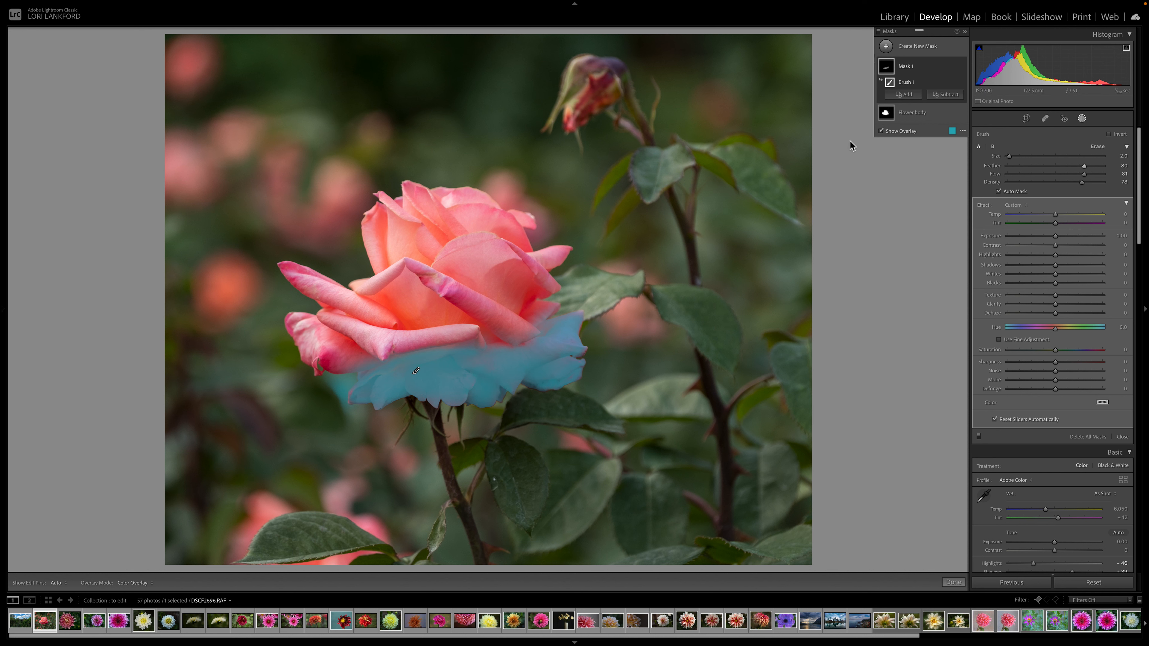
# - Hide the mask overlay and set the lower-petal mask's Exposure to 1.05
pyautogui.click(881, 131)
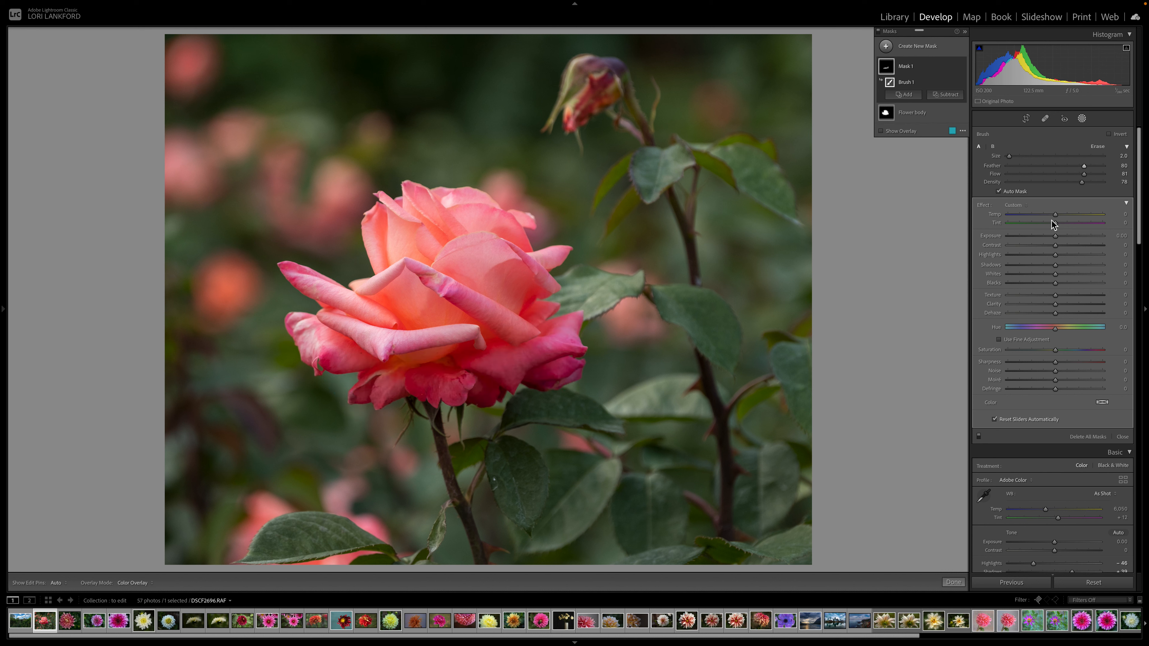
pyautogui.moveTo(1056, 239); pyautogui.dragTo(1069, 243)
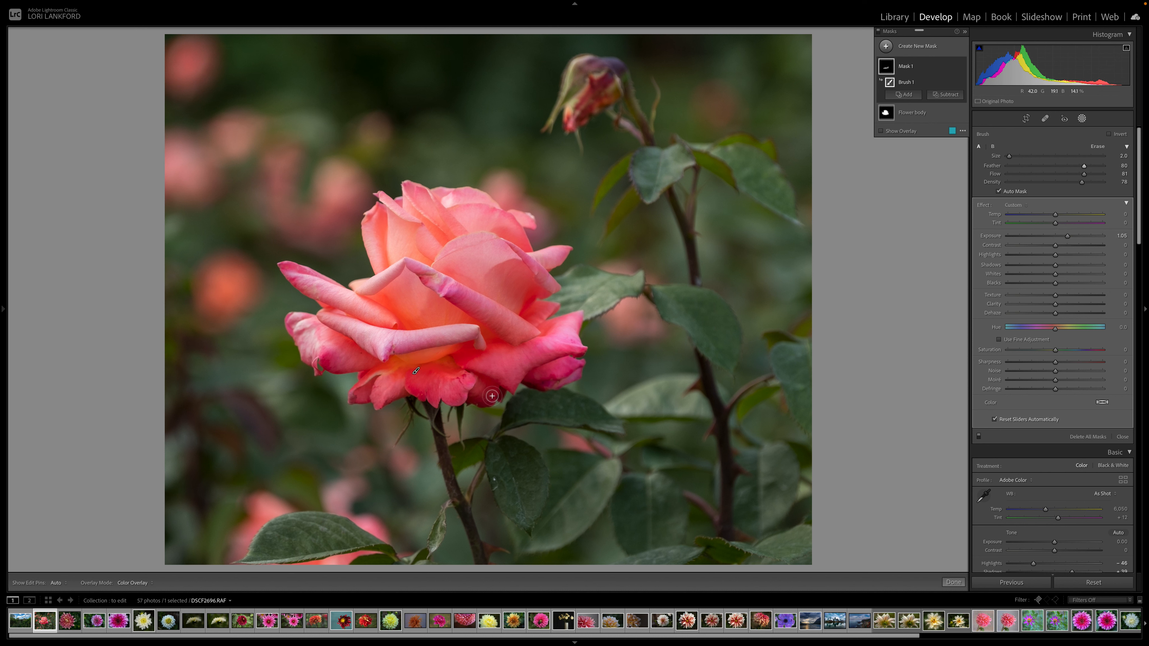
pyautogui.press('h')
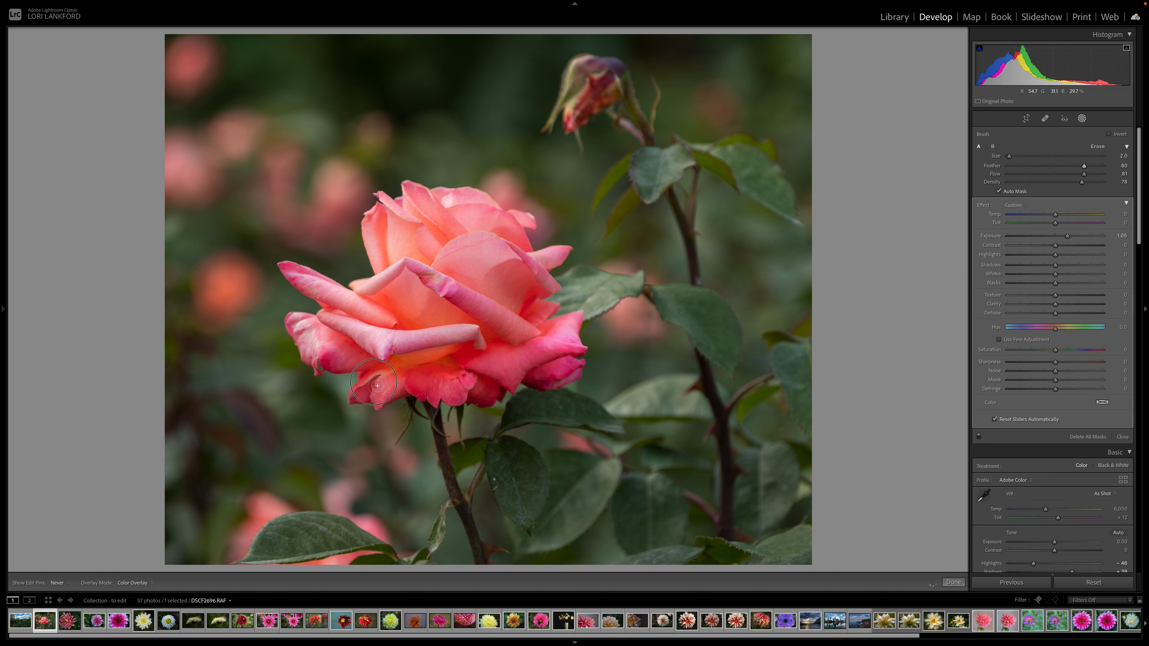
pyautogui.press('h')
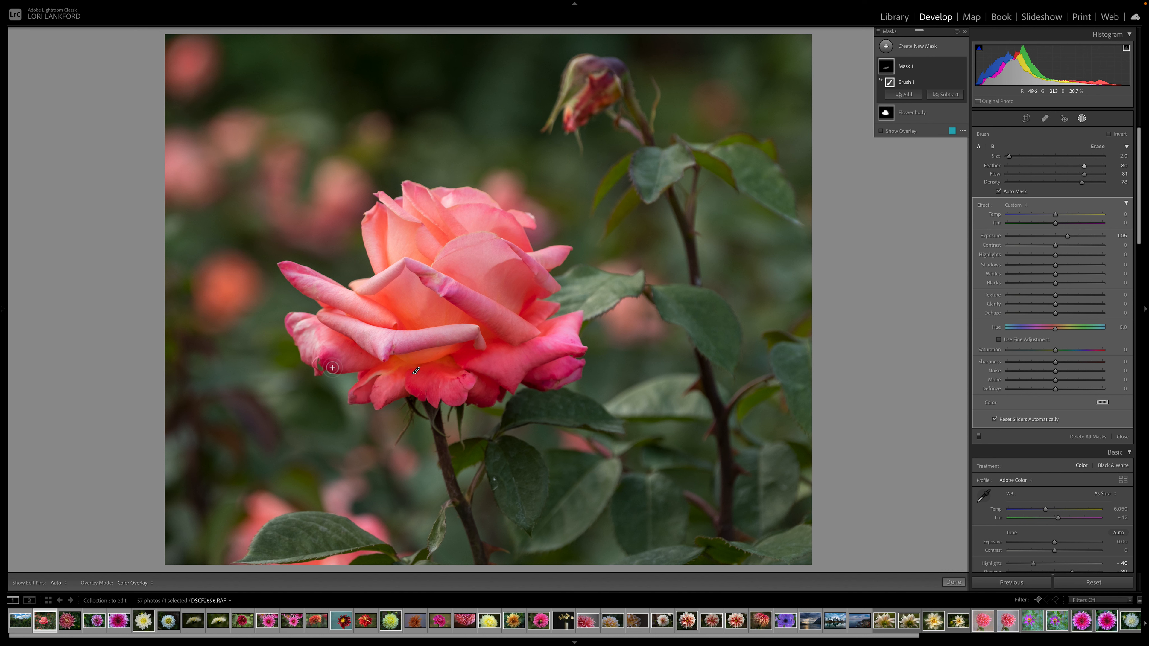
pyautogui.press('h')
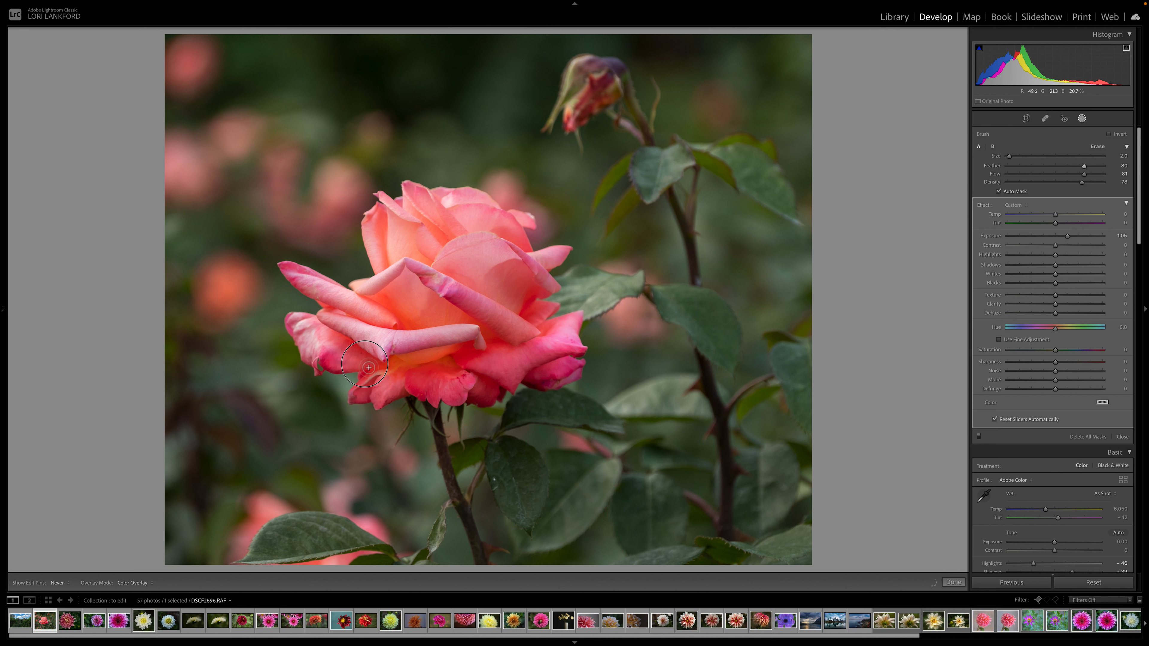
pyautogui.press('h')
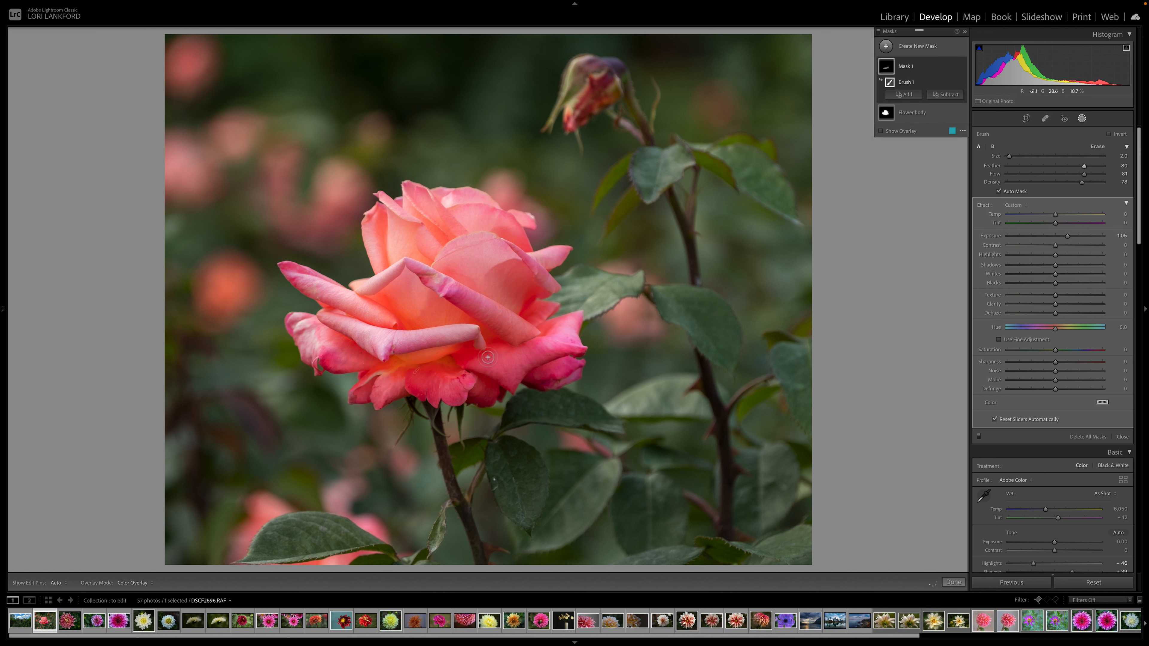
# - Erase the mask spill from the tip of the curled petal above the brightened area, using an eraser size of 4
pyautogui.press('h')
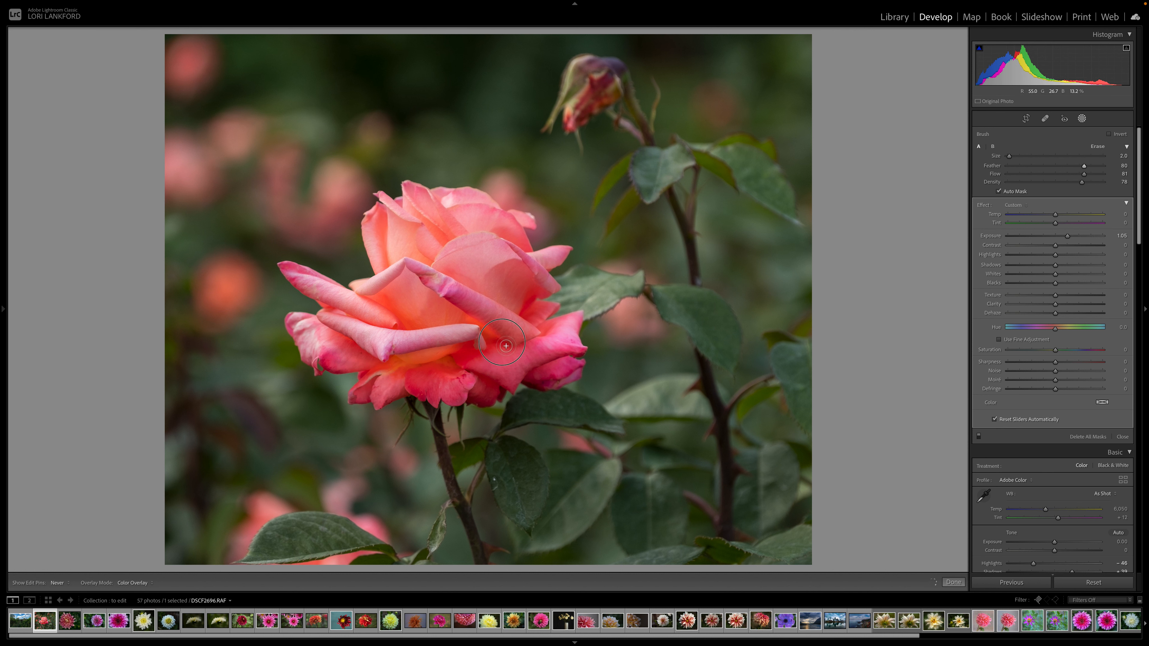
pyautogui.press('h')
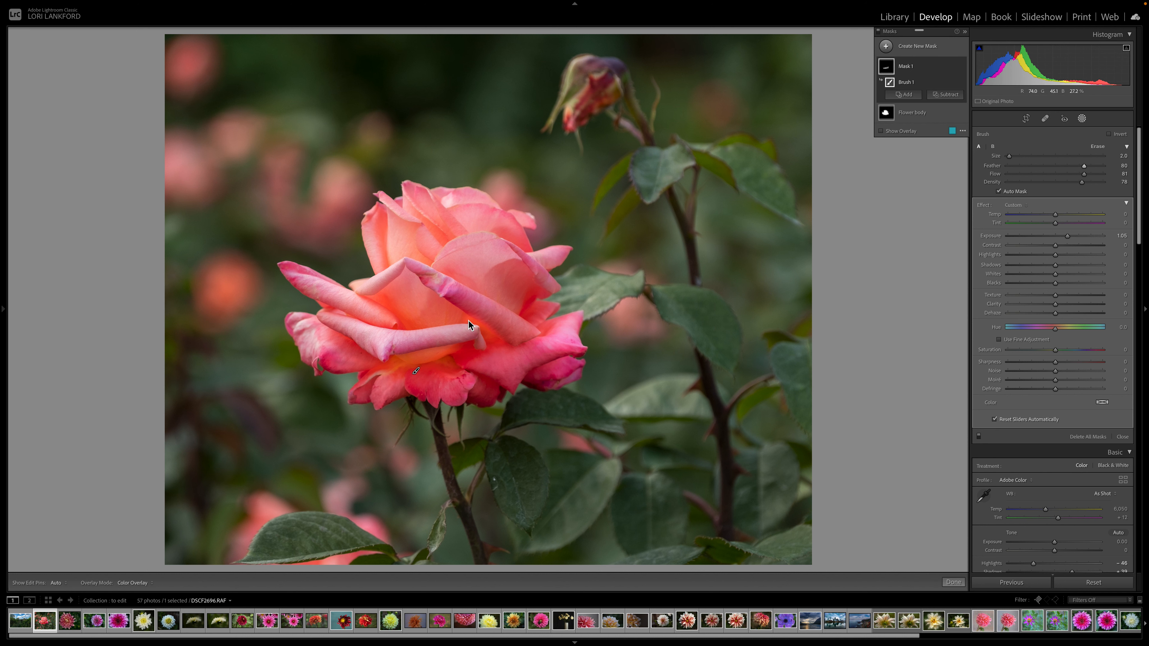
pyautogui.click(1097, 147)
pyautogui.moveTo(461, 327)
pyautogui.mouseDown()
pyautogui.moveTo(495, 339)
pyautogui.moveTo(472, 335)
pyautogui.mouseUp()
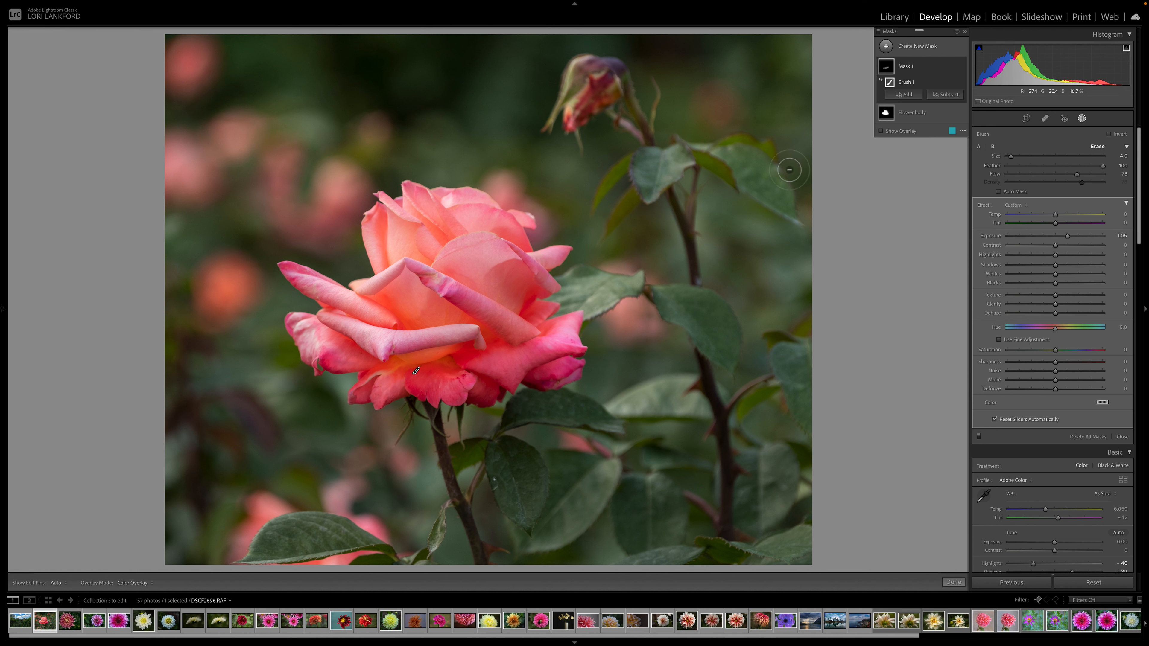
# - Create a new brush mask and paint the shaded patch on the rose's large rounded petal at brush size 8
pyautogui.click(886, 46)
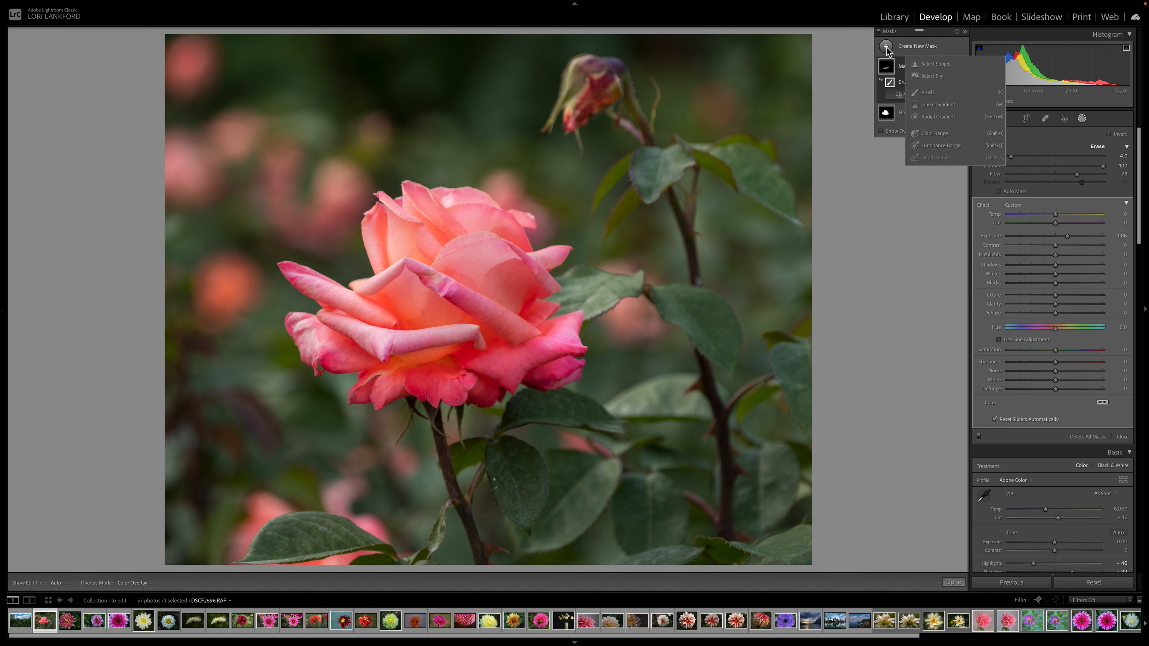
pyautogui.click(930, 98)
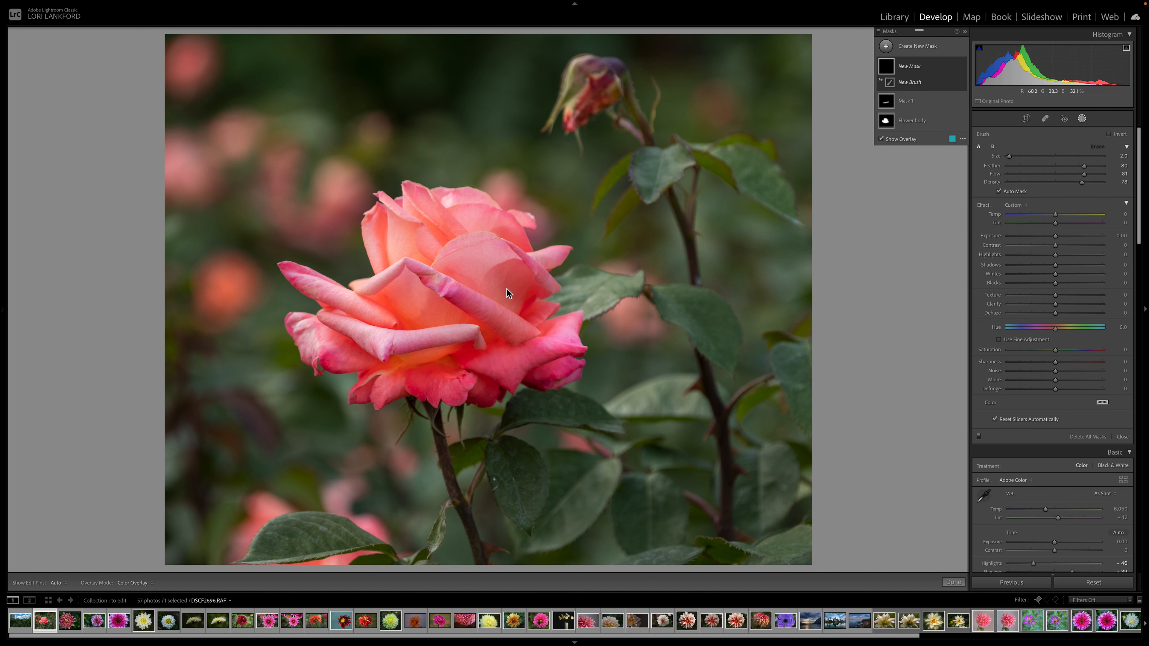
pyautogui.press(']')
pyautogui.press(']')
pyautogui.moveTo(506, 281)
pyautogui.mouseDown()
pyautogui.moveTo(513, 285)
pyautogui.moveTo(495, 277)
pyautogui.moveTo(534, 300)
pyautogui.moveTo(515, 290)
pyautogui.mouseUp()
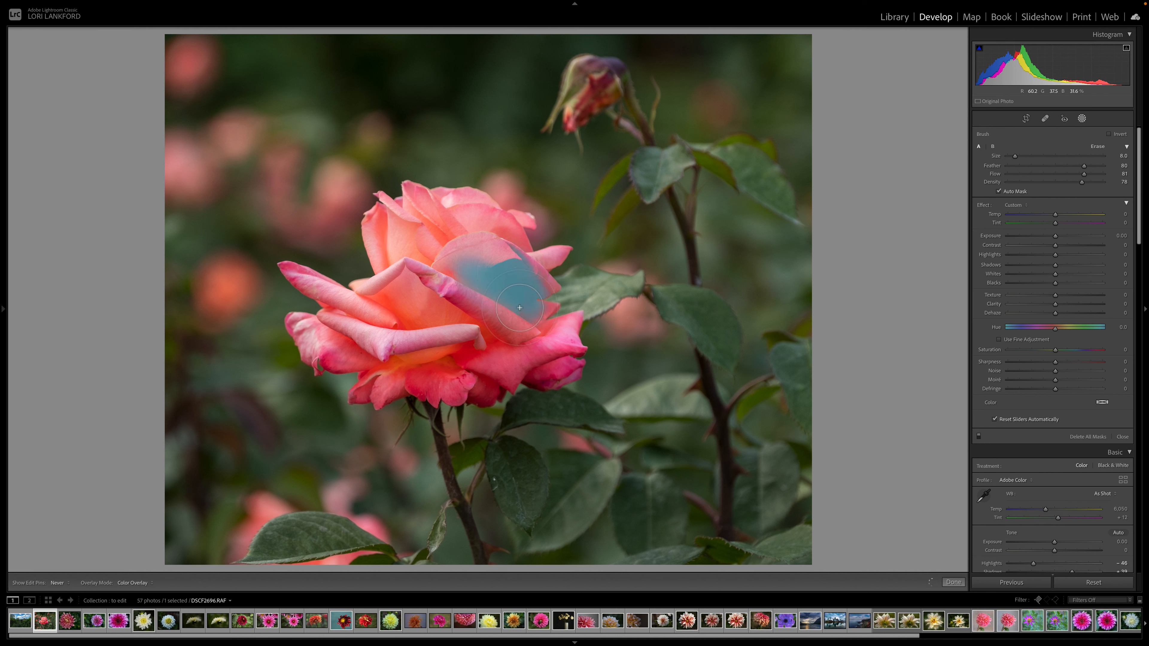
pyautogui.moveTo(523, 279); pyautogui.dragTo(521, 278)
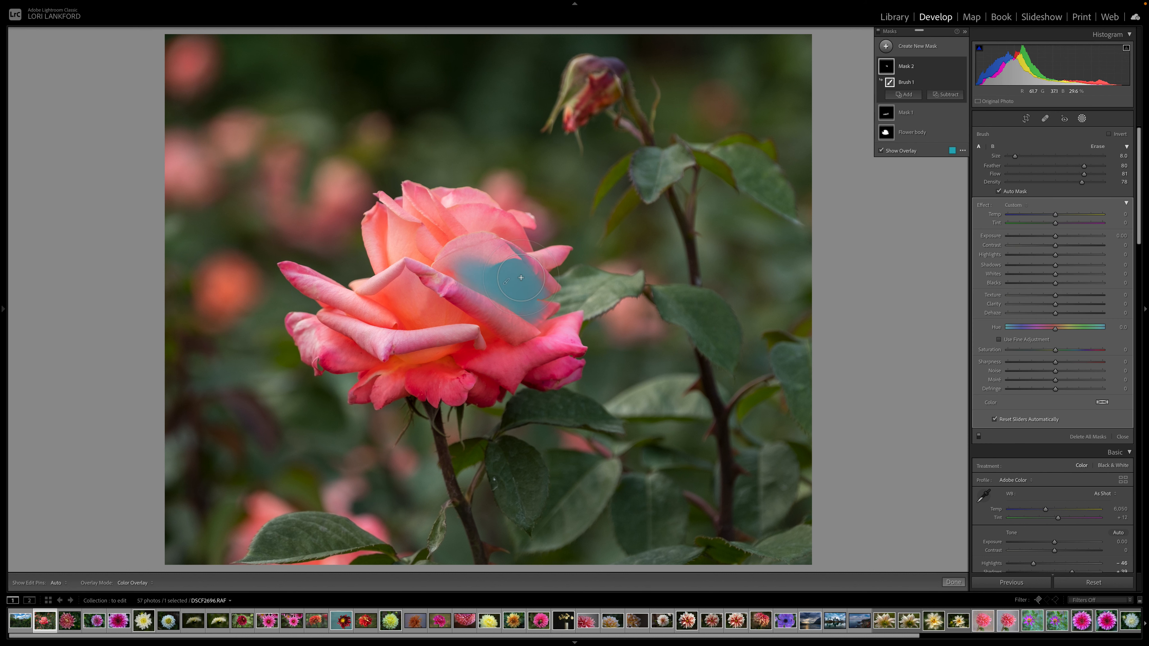
# - Set the shaded-petal mask's Shadows to 83, Clarity to -81 and Exposure to 0.60
pyautogui.click(1075, 264)
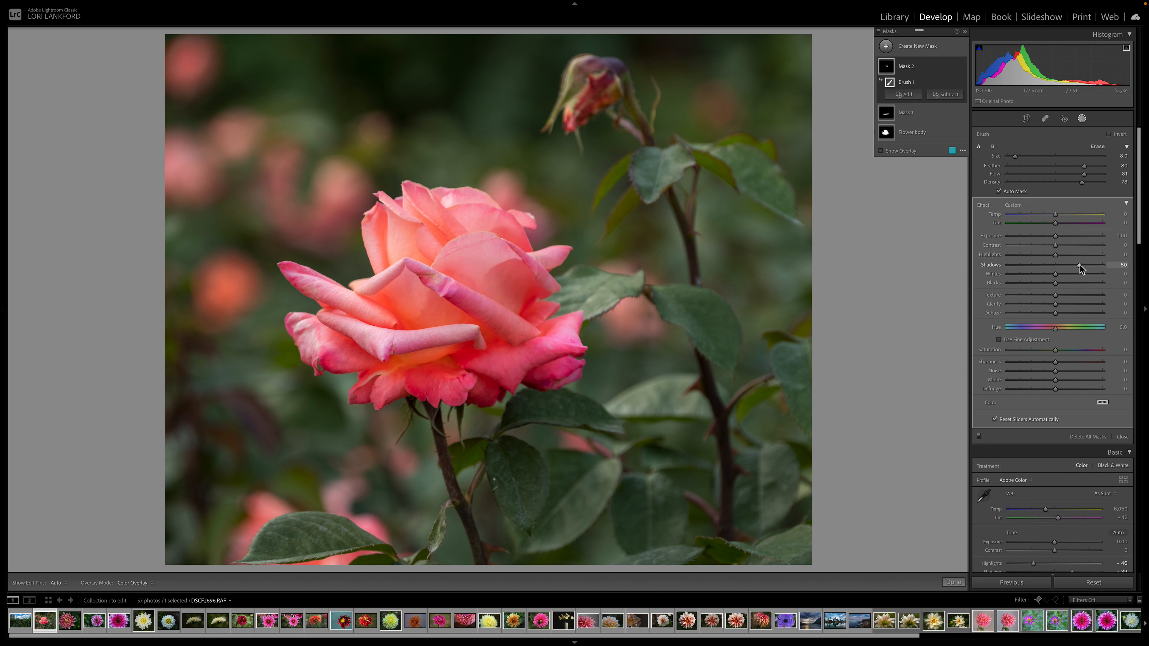
pyautogui.click(1095, 265)
pyautogui.moveTo(1055, 240); pyautogui.dragTo(1063, 244)
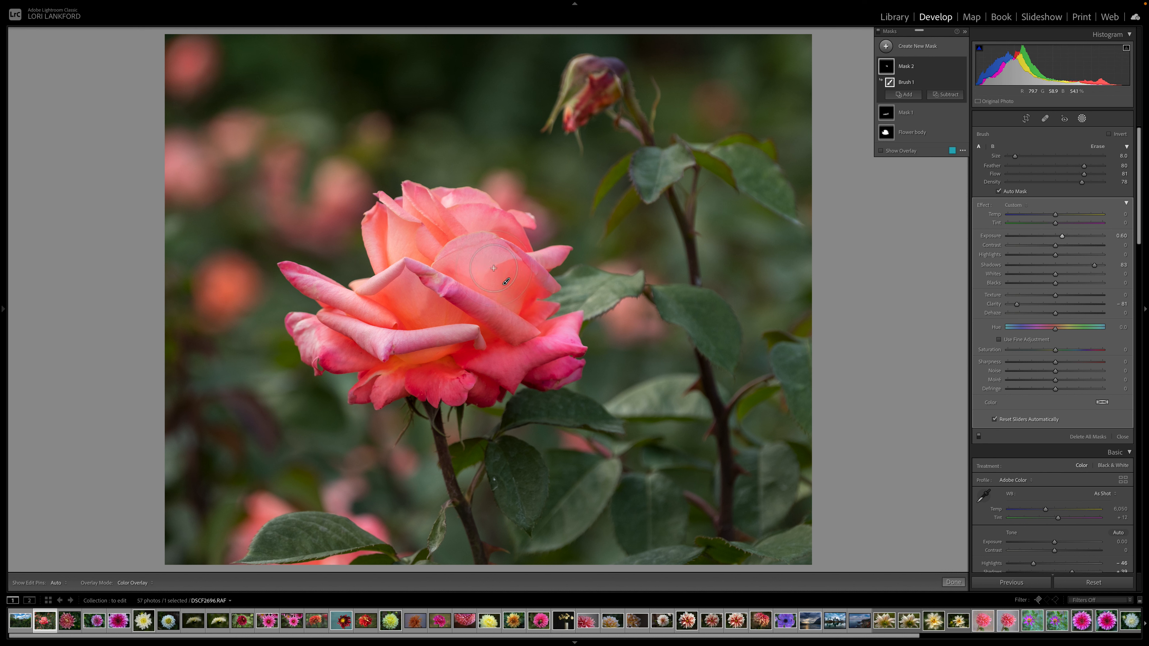
# - Toggle the shaded-petal mask off and on to compare the petal with and without the adjustment
pyautogui.press('h')
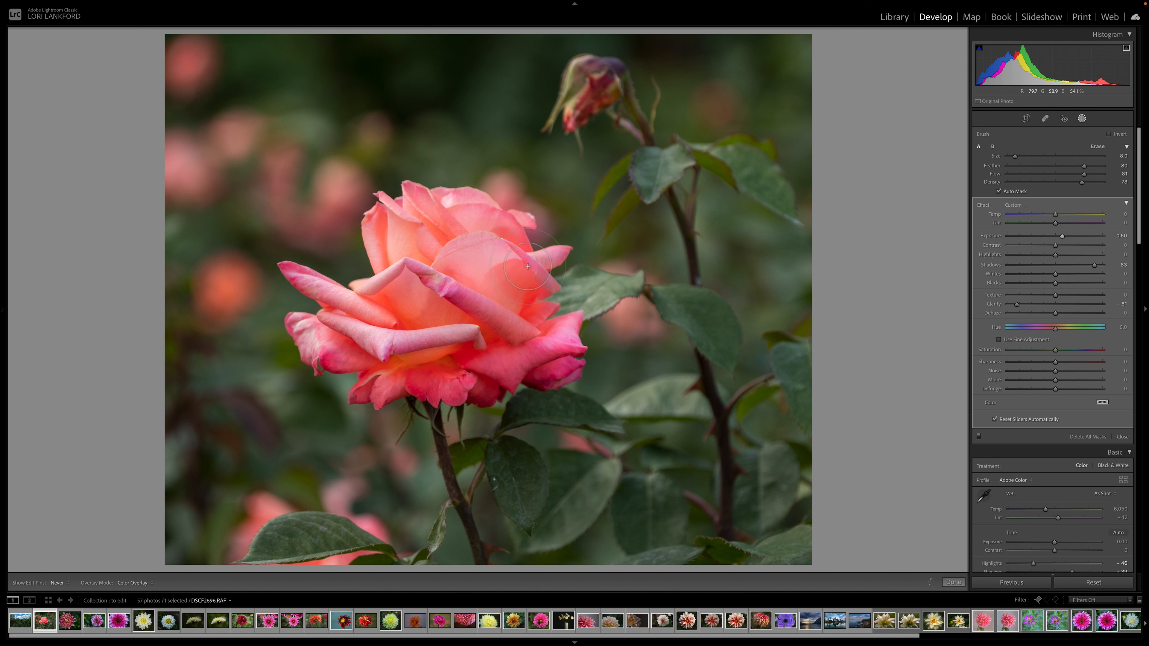
pyautogui.press('h')
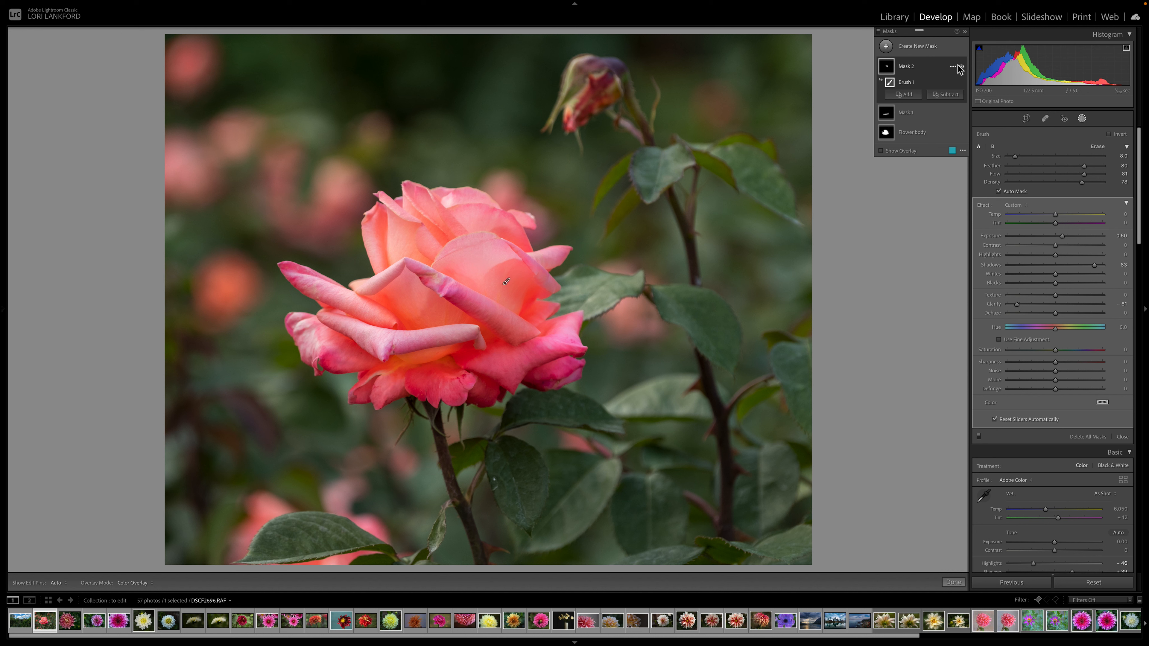
pyautogui.click(962, 67)
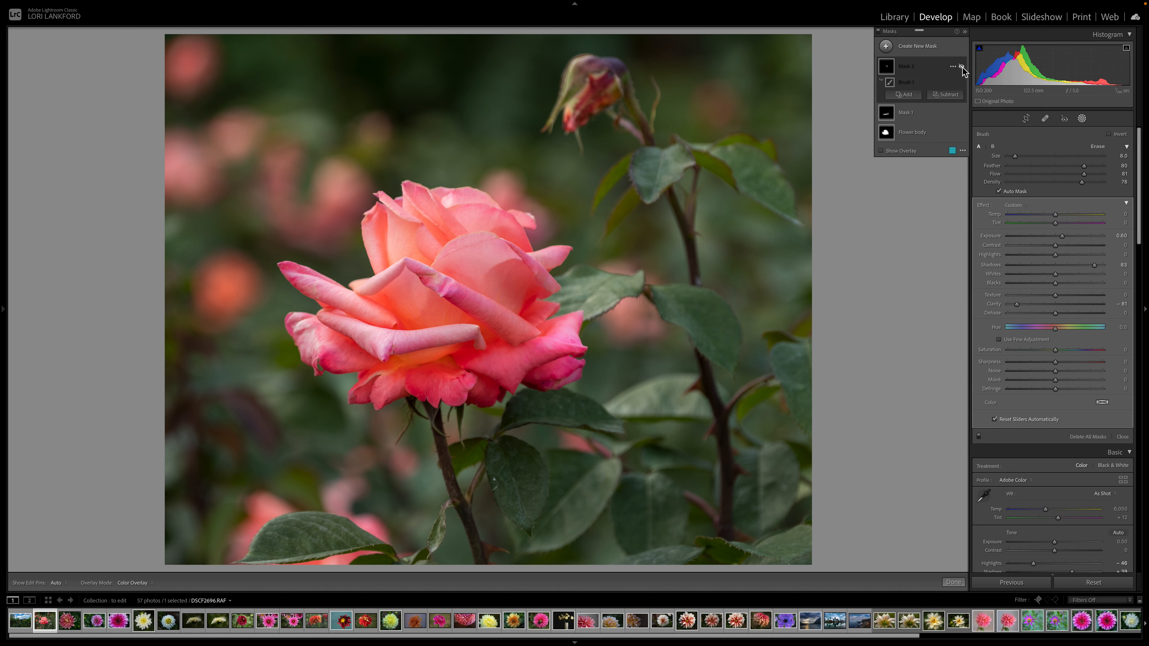
pyautogui.click(961, 67)
pyautogui.click(962, 67)
pyautogui.click(962, 67)
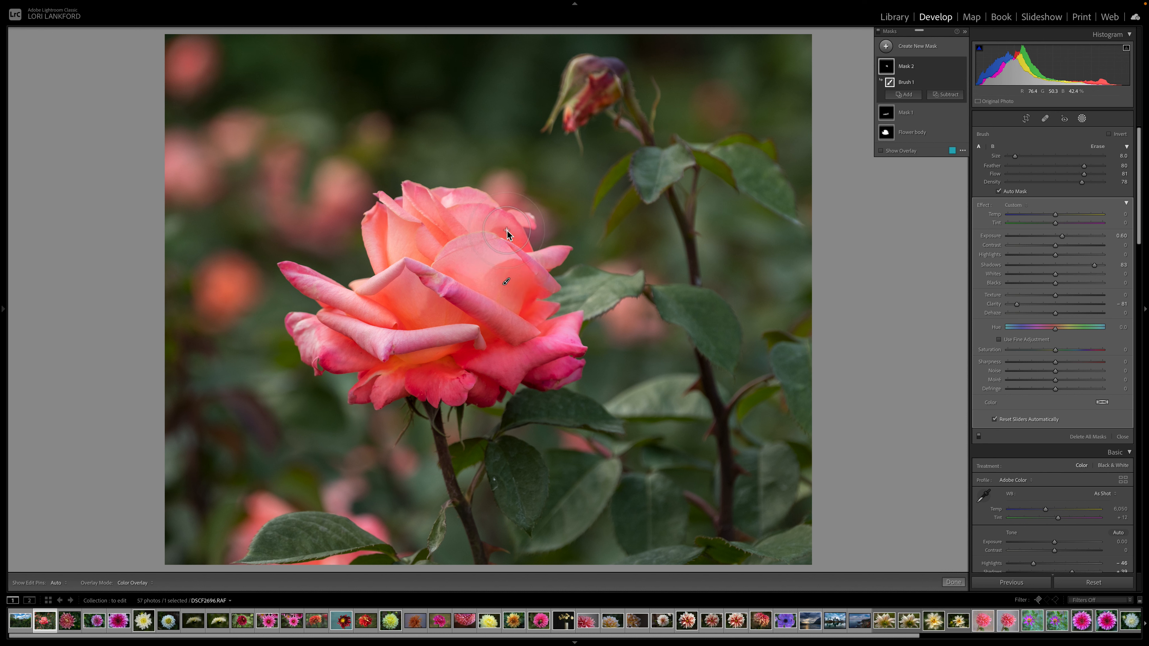
# - Extend the brush mask over the upper edge of the same rounded petal
pyautogui.press('h')
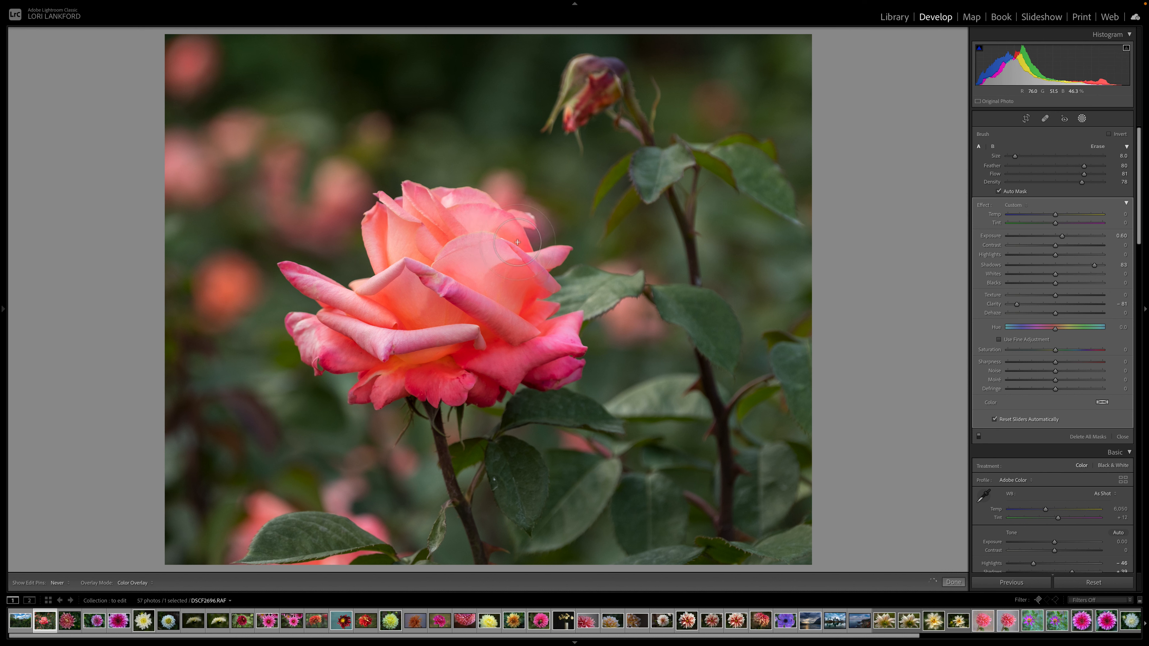
pyautogui.moveTo(509, 230); pyautogui.dragTo(509, 236)
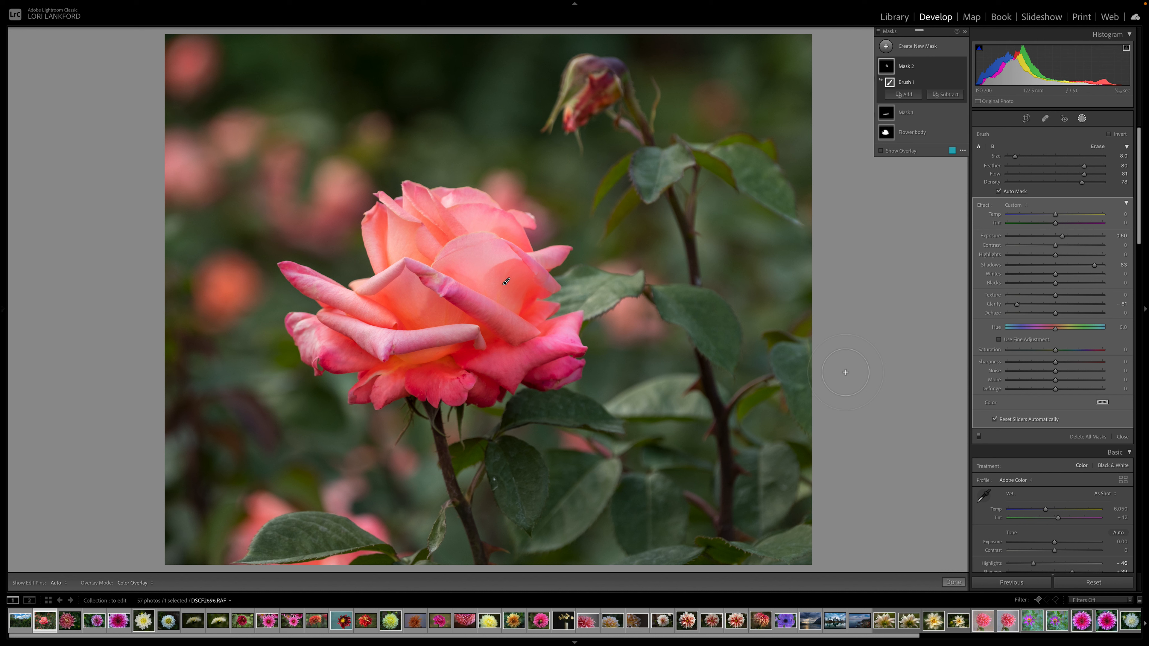
# - Add a linear gradient mask from the photo's right edge inward to the rose's center, and set its Exposure to -1.08
pyautogui.click(887, 47)
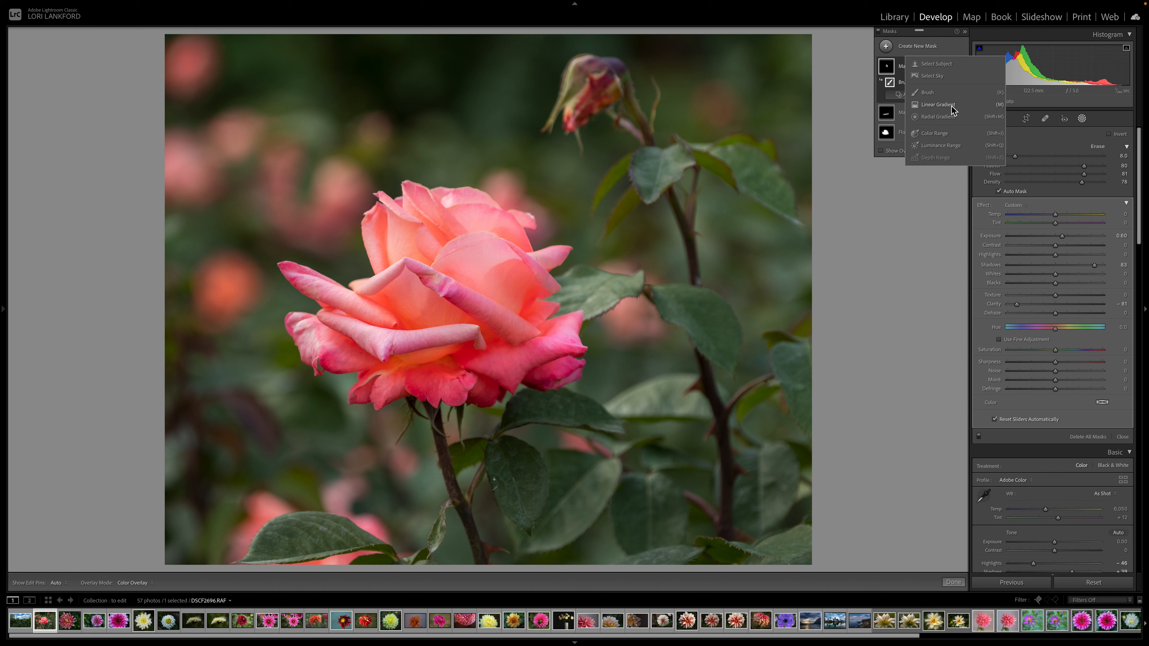
pyautogui.click(937, 104)
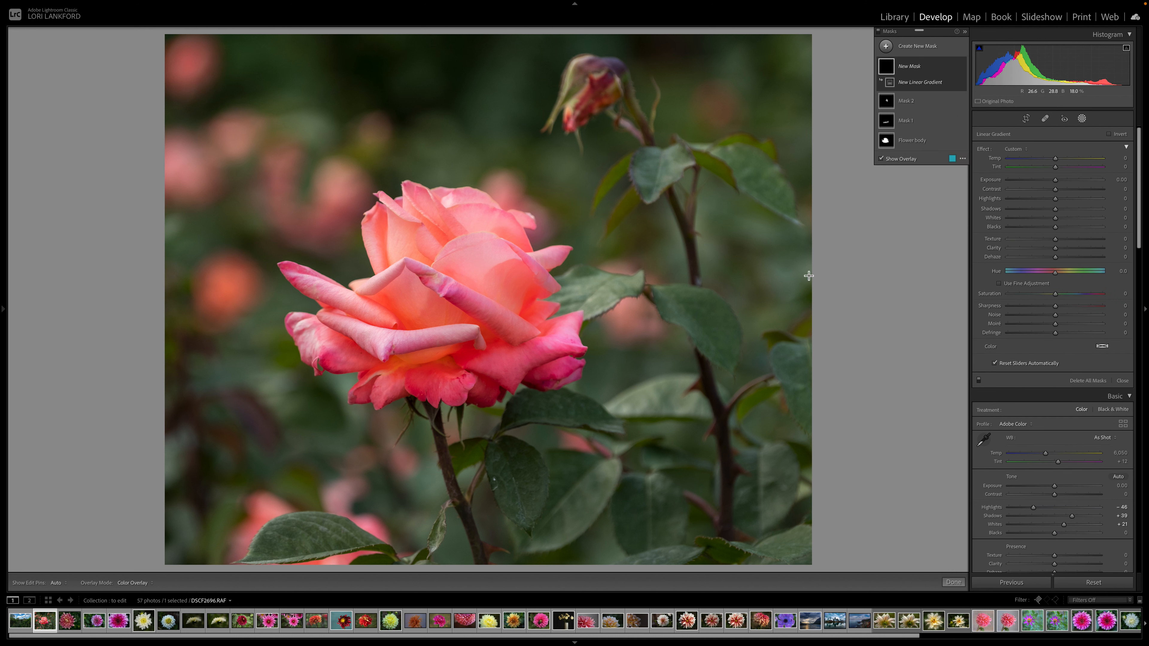
pyautogui.moveTo(813, 304); pyautogui.dragTo(478, 303)
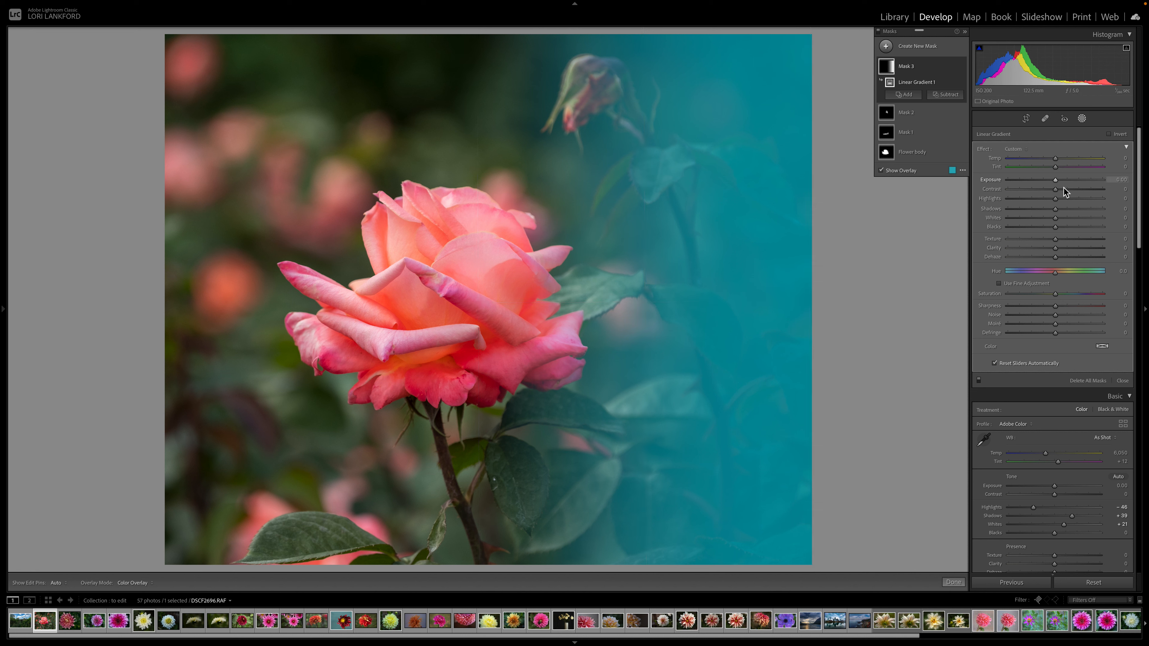
pyautogui.moveTo(1055, 181); pyautogui.dragTo(1042, 182)
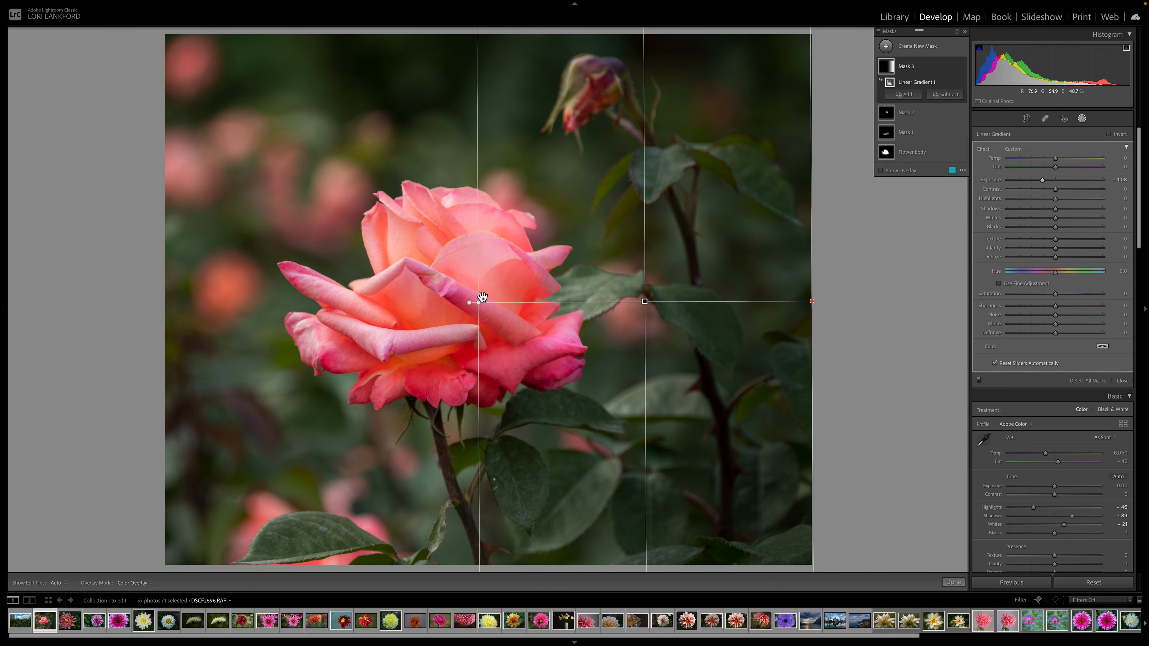
# - Rotate the linear gradient to darken upward from below, and stretch its lower boundary to the photo's bottom edge
pyautogui.moveTo(472, 304); pyautogui.dragTo(648, 210)
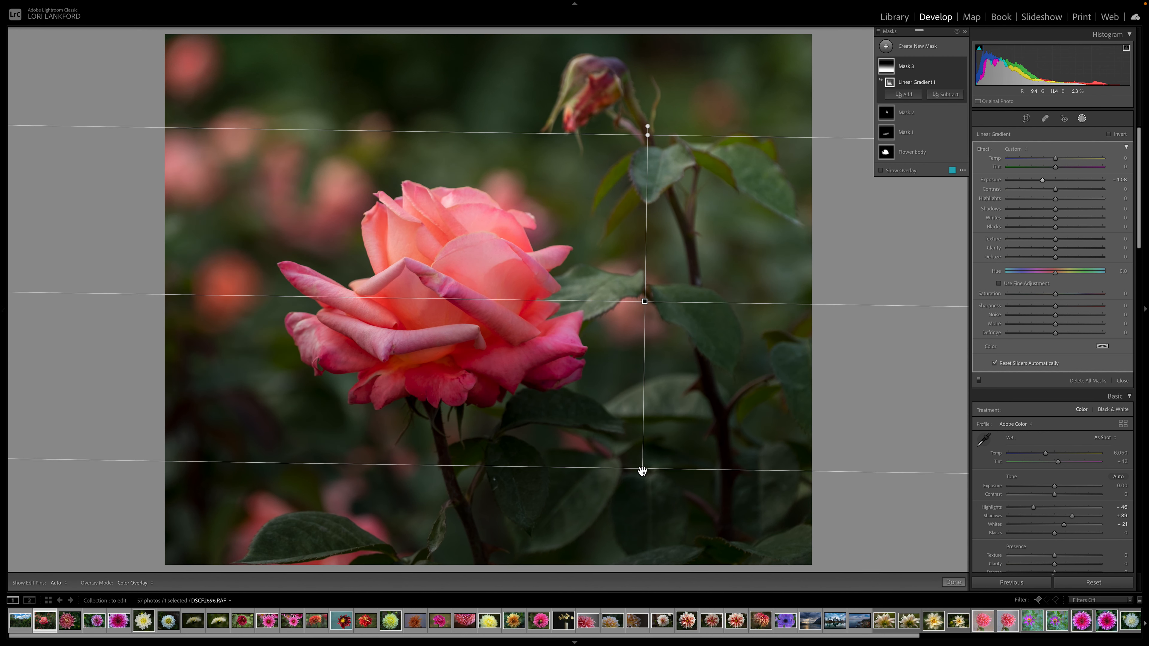
pyautogui.moveTo(642, 470); pyautogui.dragTo(569, 560)
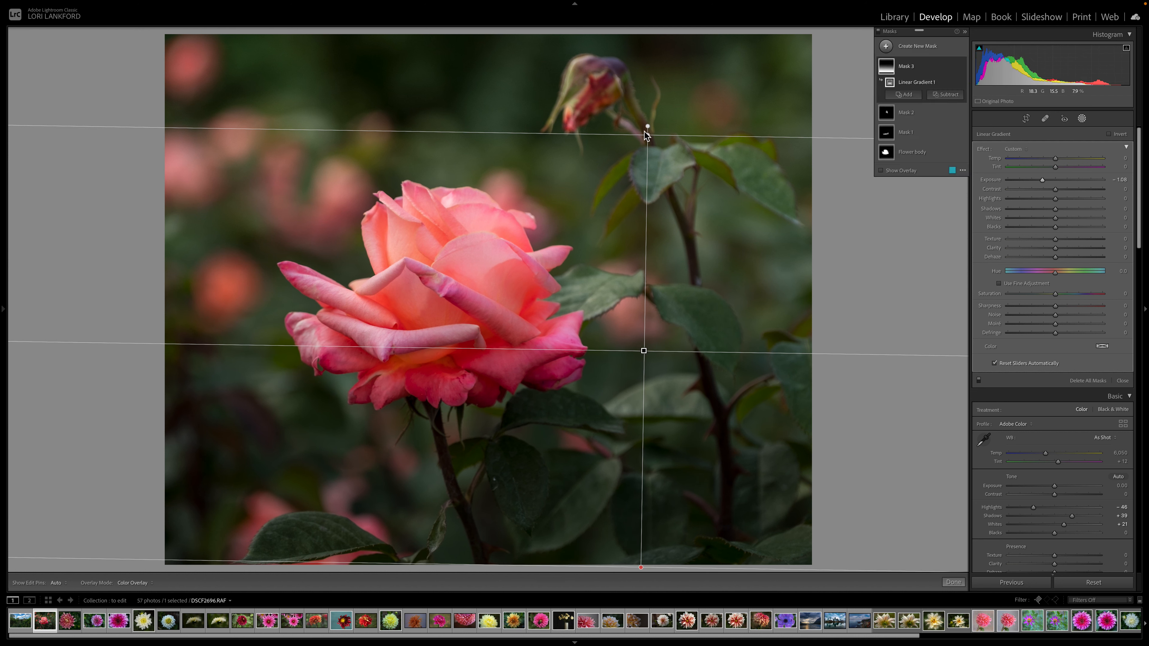
# - Narrow the linear gradient to the lower half of the rose photo, shift its center below the bloom, and set Exposure to -1.30
pyautogui.moveTo(648, 140); pyautogui.dragTo(645, 266)
pyautogui.moveTo(643, 415); pyautogui.dragTo(508, 413)
pyautogui.moveTo(512, 268)
pyautogui.mouseDown()
pyautogui.moveTo(512, 333)
pyautogui.moveTo(512, 285)
pyautogui.mouseUp()
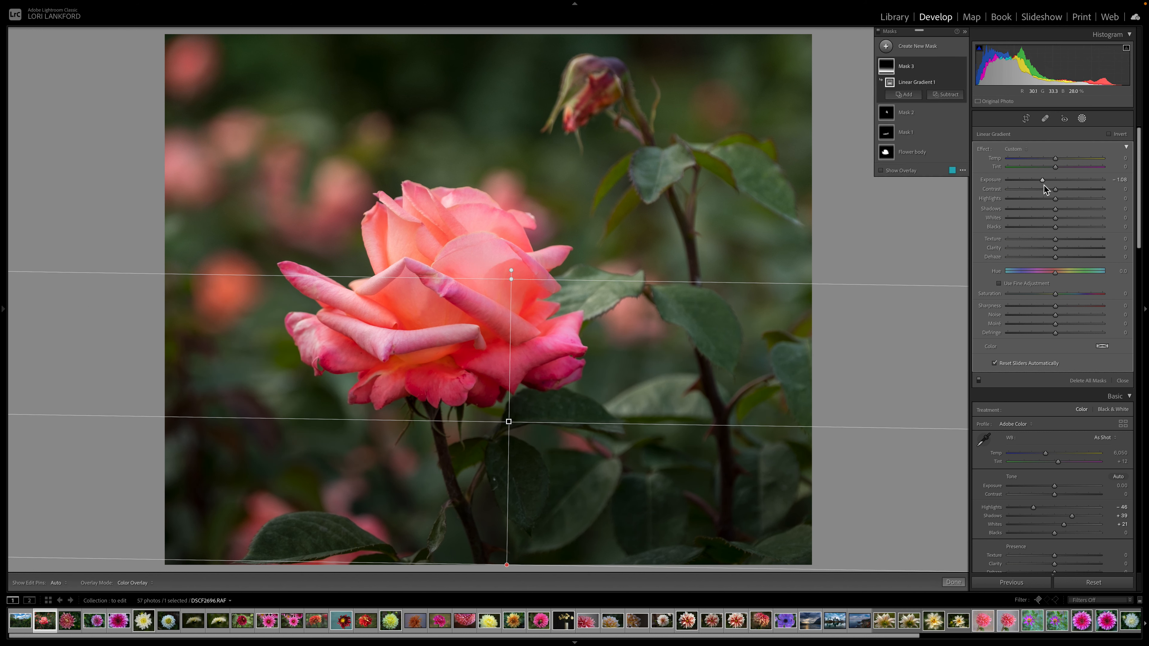
pyautogui.moveTo(1043, 181); pyautogui.dragTo(1040, 182)
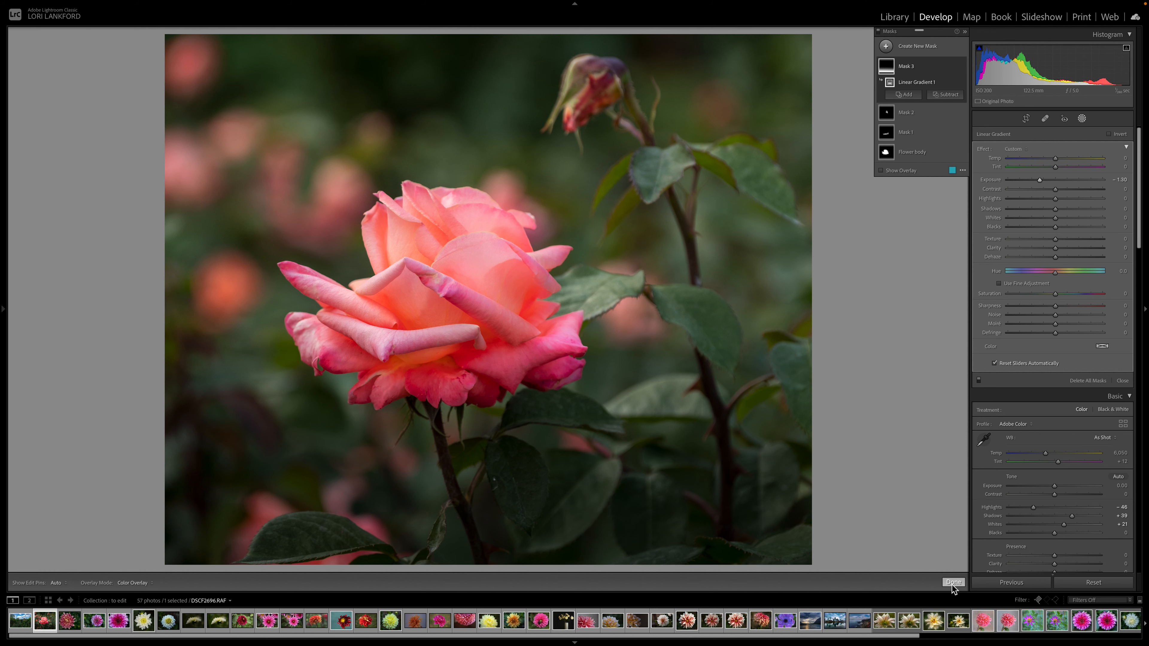
# - Open the coastal cliff photo and revert it to the "From Lr mobile" history state
pyautogui.click(857, 626)
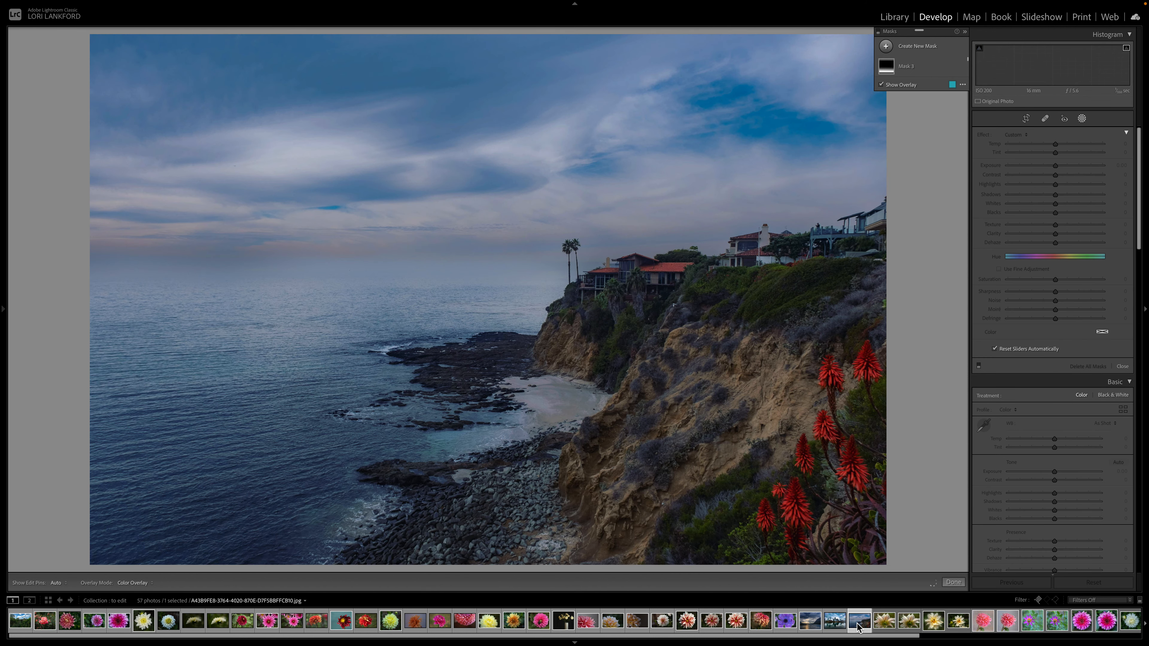
pyautogui.moveTo(4, 311)
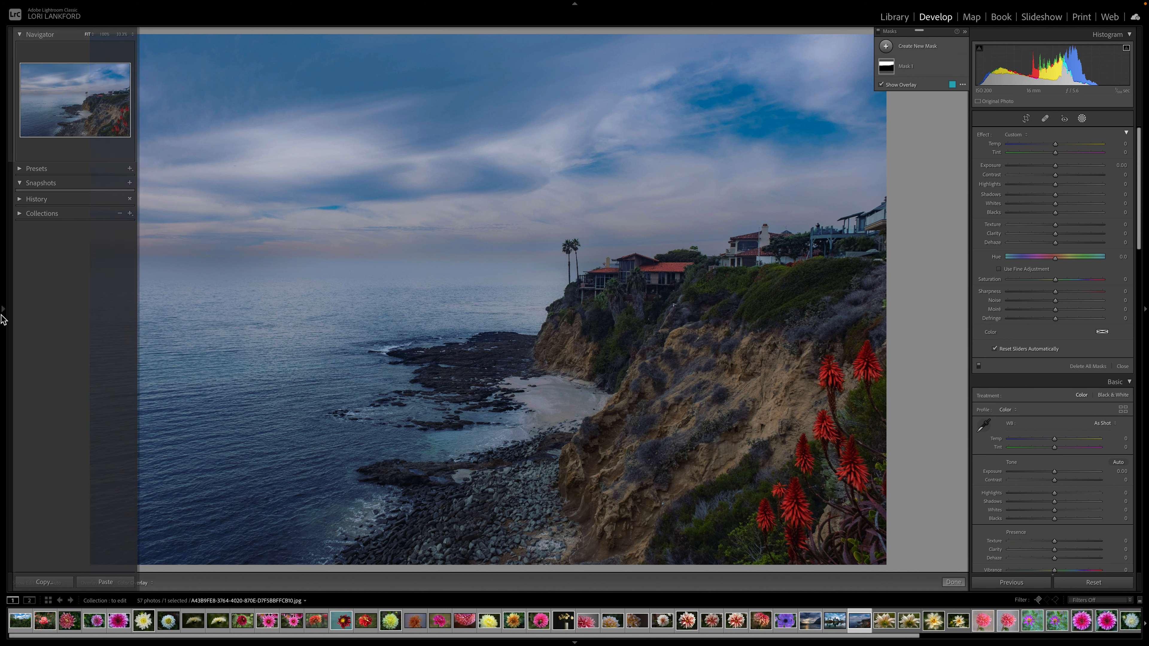
pyautogui.click(40, 198)
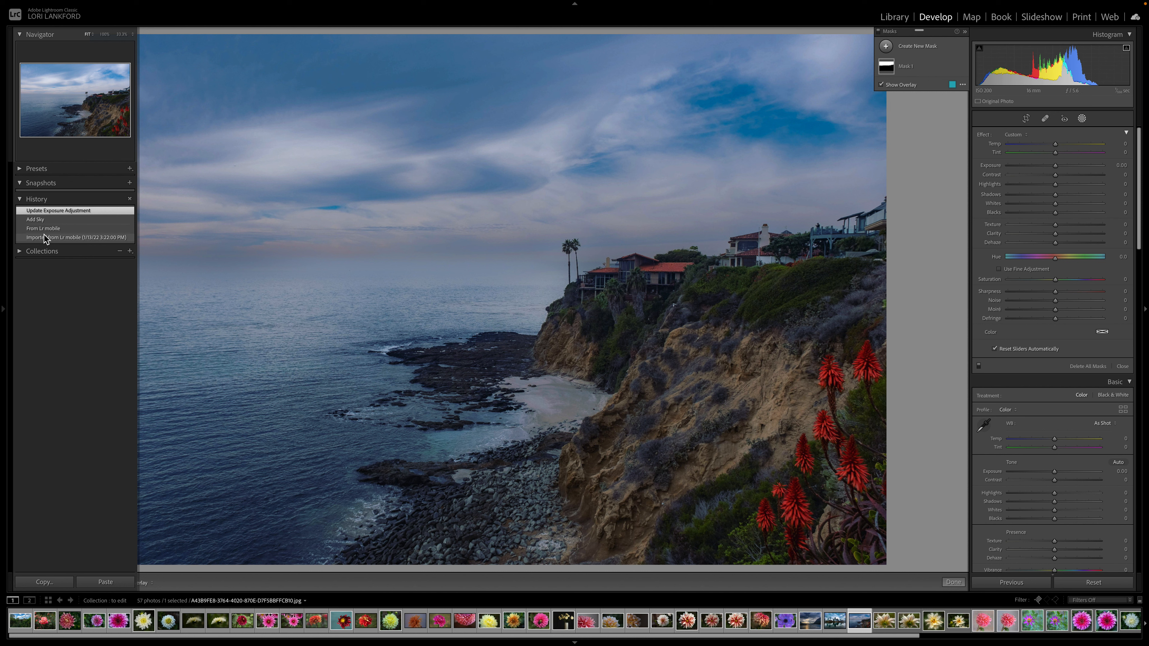
pyautogui.click(44, 230)
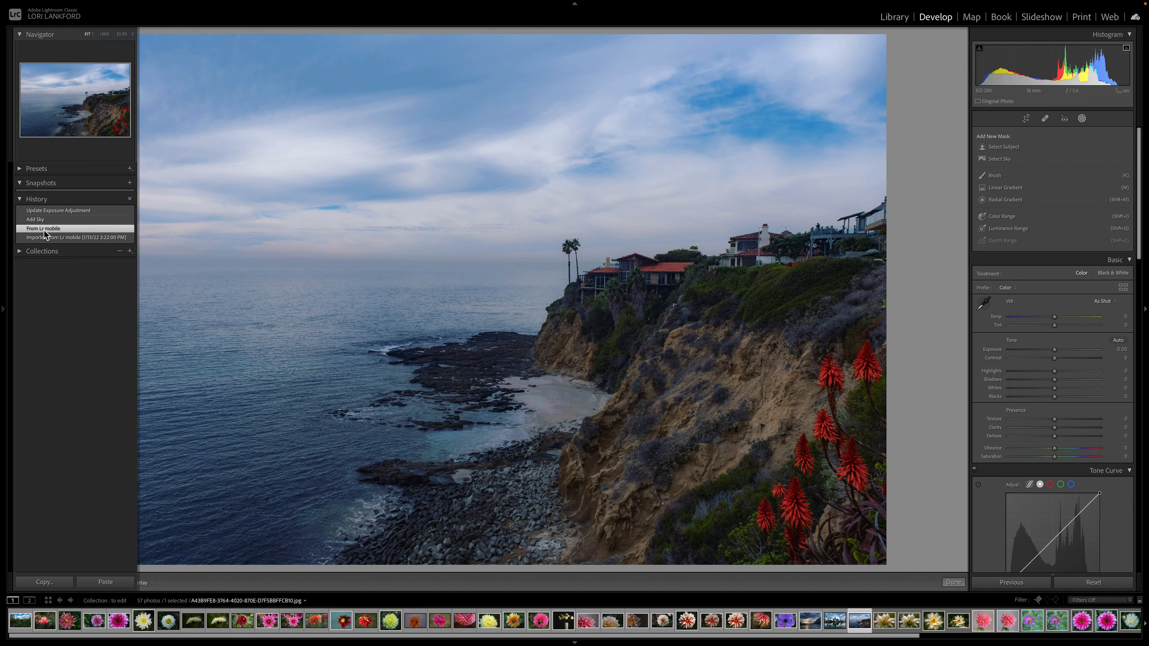
# - Add a linear gradient mask from the photo's top edge down to the horizon, and change the mask overlay color to red
pyautogui.click(1004, 188)
pyautogui.moveTo(483, 39); pyautogui.dragTo(484, 268)
pyautogui.click(952, 111)
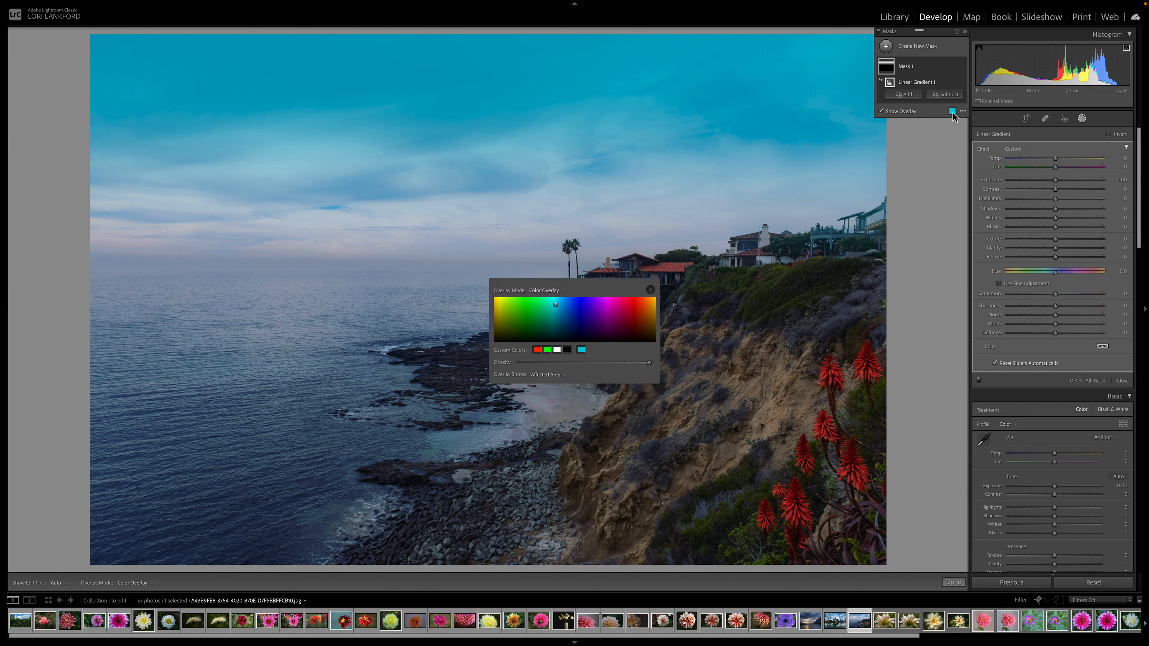
pyautogui.click(635, 310)
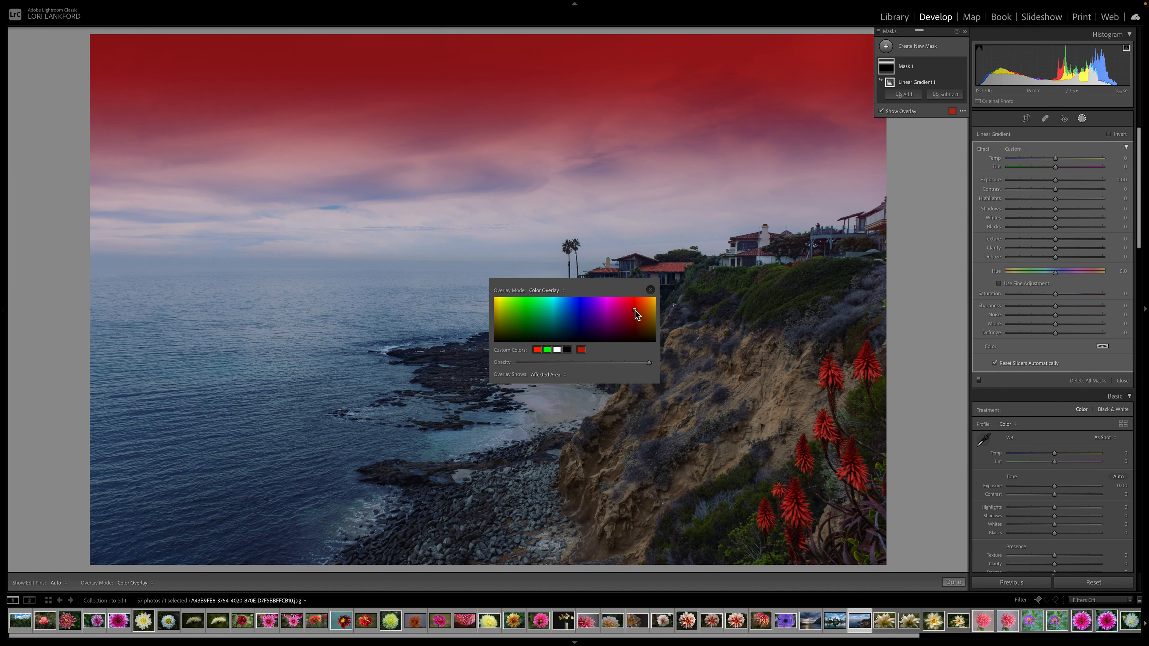
pyautogui.click(650, 289)
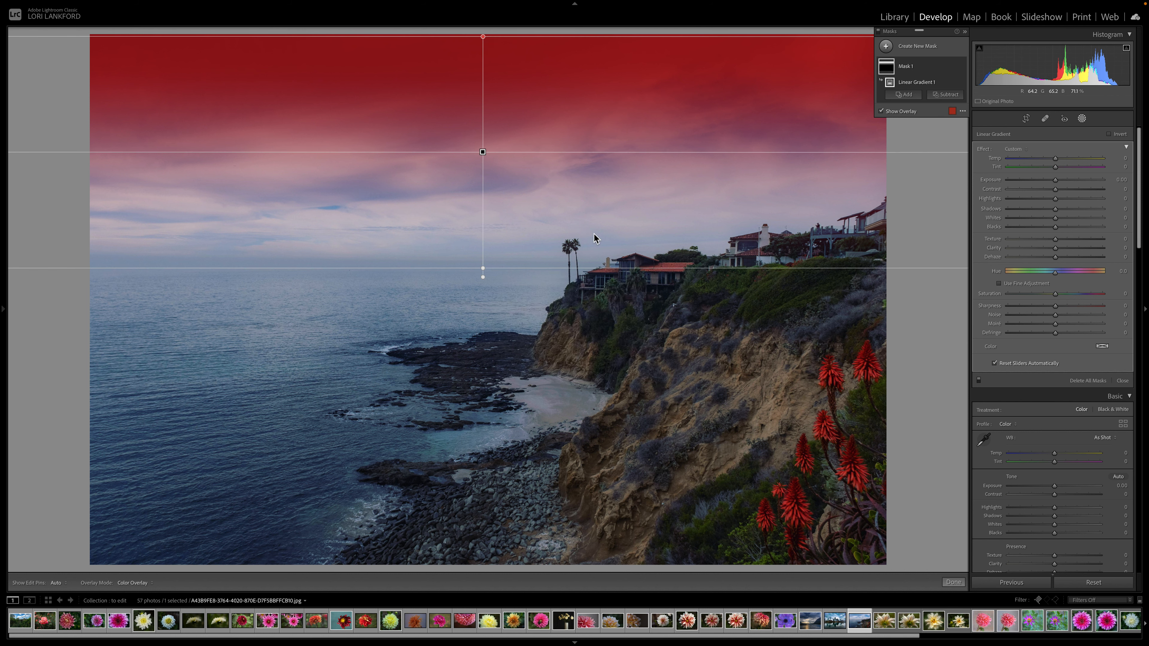
# - Stretch the sky gradient's lower boundary below the horizon, and move the whole gradient down so its center sits on the horizon
pyautogui.moveTo(484, 274); pyautogui.dragTo(484, 330)
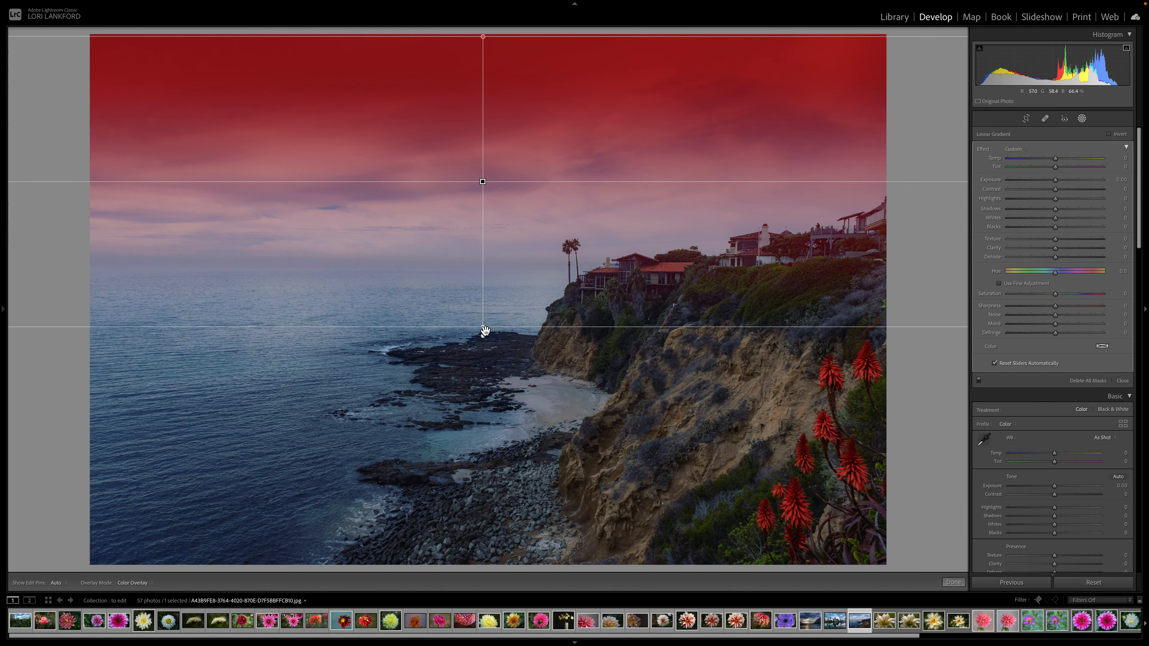
pyautogui.moveTo(483, 181); pyautogui.dragTo(483, 258)
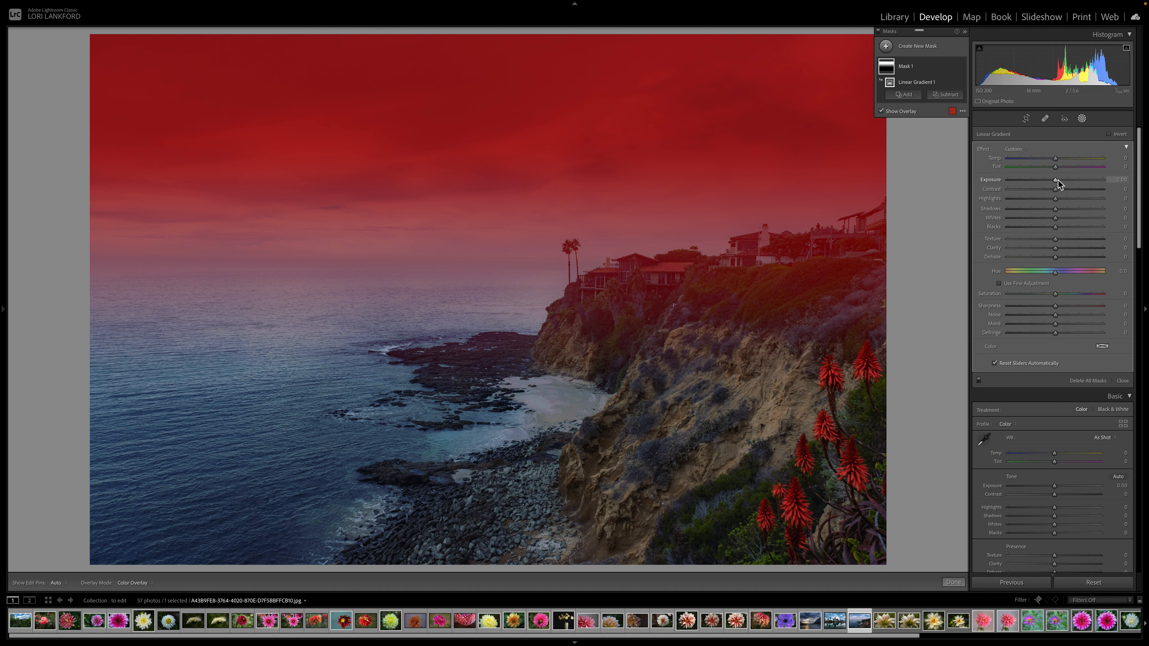
# - Set the sky gradient's Exposure to -0.72, Clarity to 16, Dehaze to 15 and Temp to 7
pyautogui.moveTo(1057, 180); pyautogui.dragTo(1046, 179)
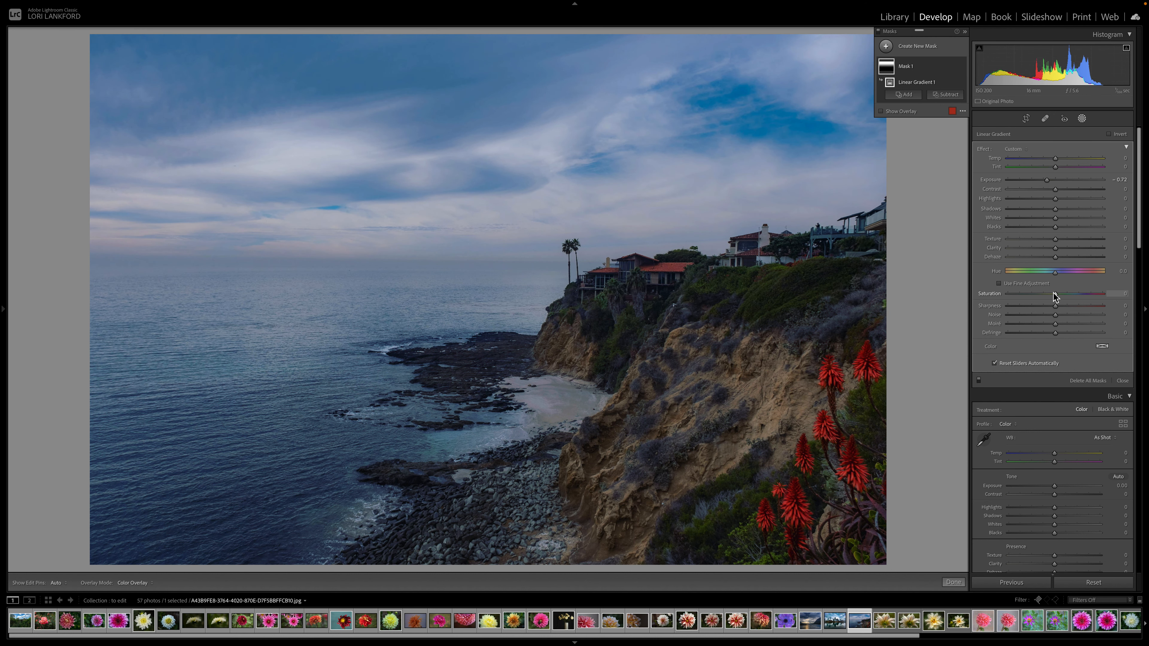
pyautogui.click(1063, 248)
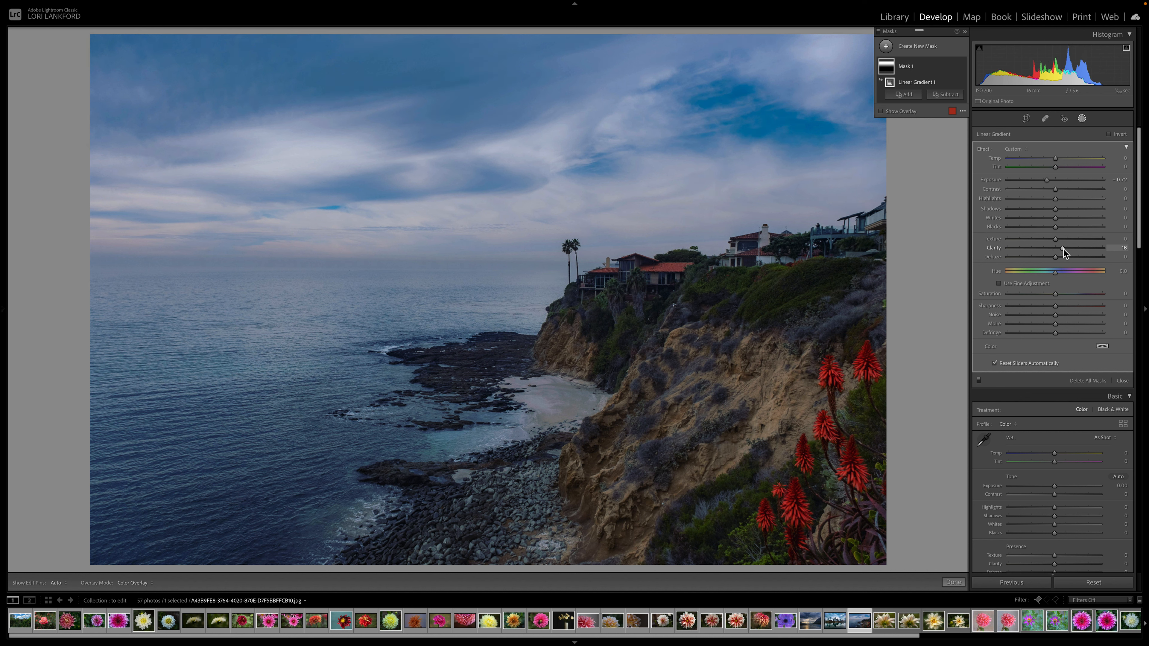
pyautogui.click(1062, 257)
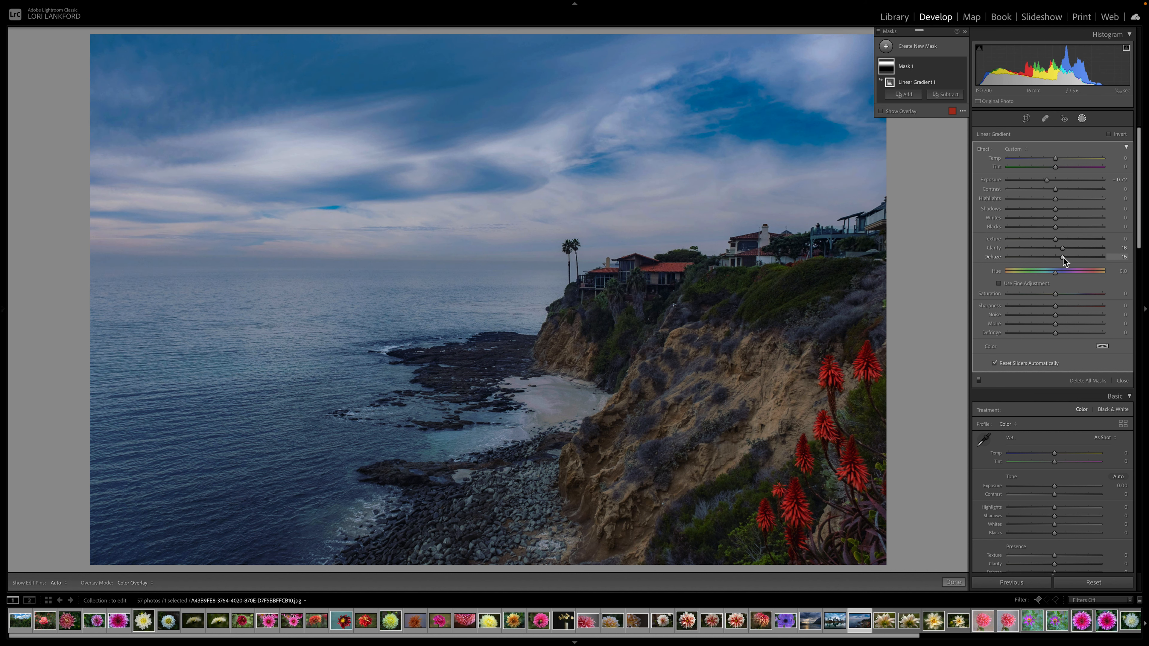
pyautogui.click(1056, 158)
pyautogui.moveTo(1057, 158); pyautogui.dragTo(1059, 158)
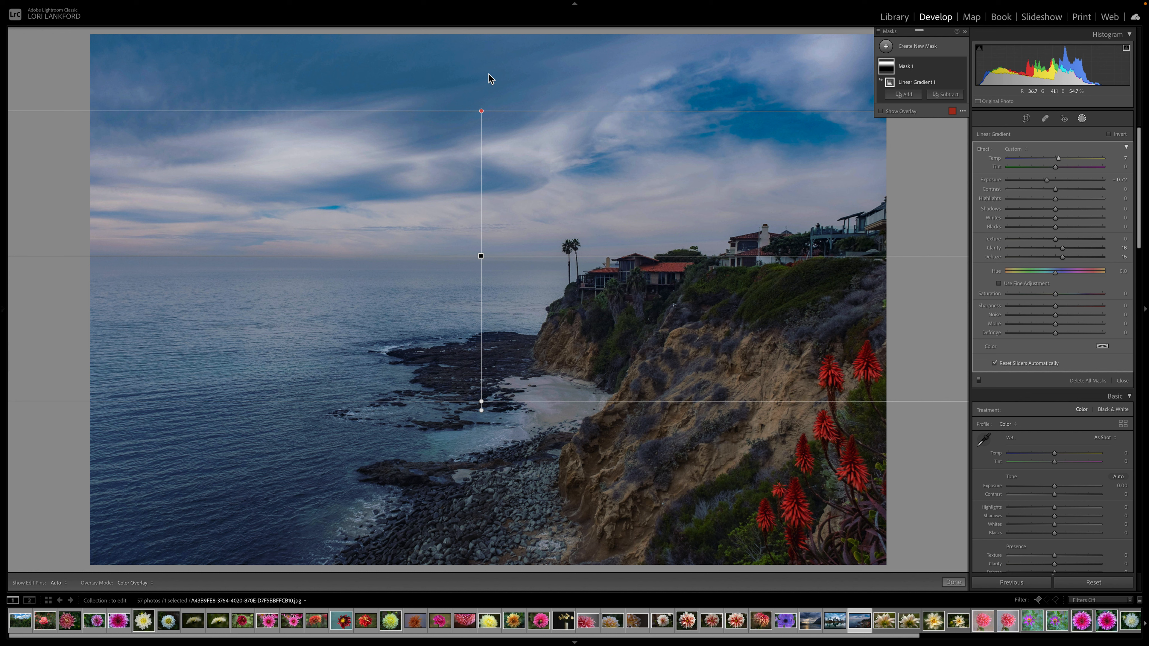
# - Toggle the sky gradient mask off and on to compare the sky with and without the adjustment
pyautogui.moveTo(482, 256)
pyautogui.click(960, 67)
pyautogui.click(960, 67)
pyautogui.click(961, 67)
pyautogui.click(961, 67)
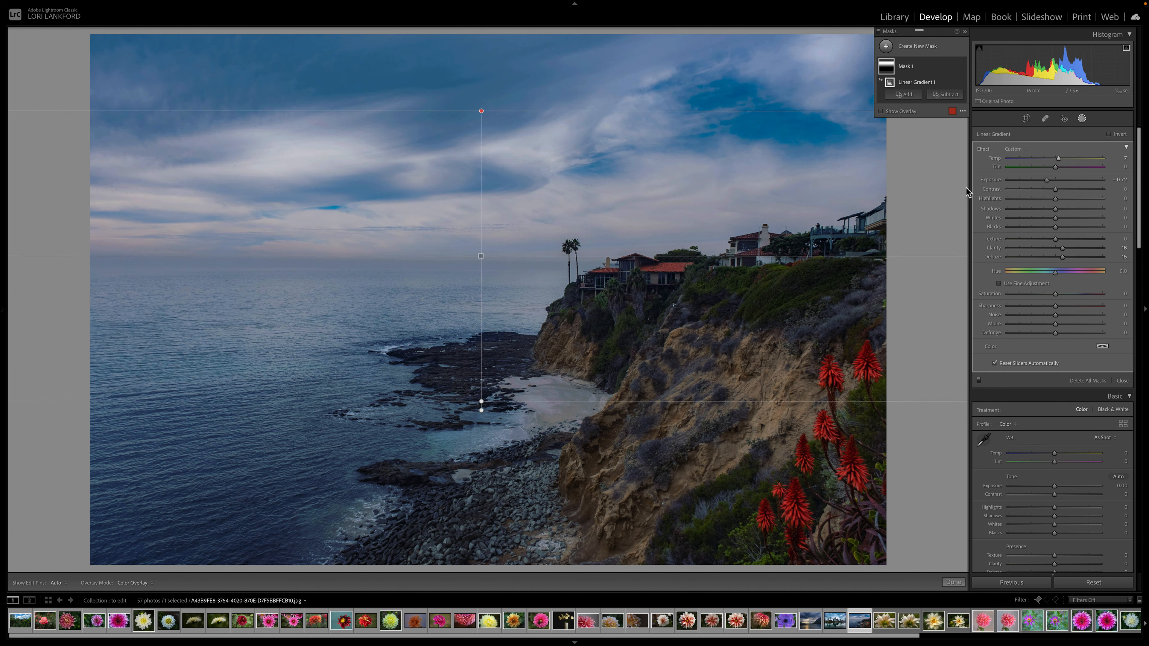
pyautogui.click(961, 67)
pyautogui.click(962, 67)
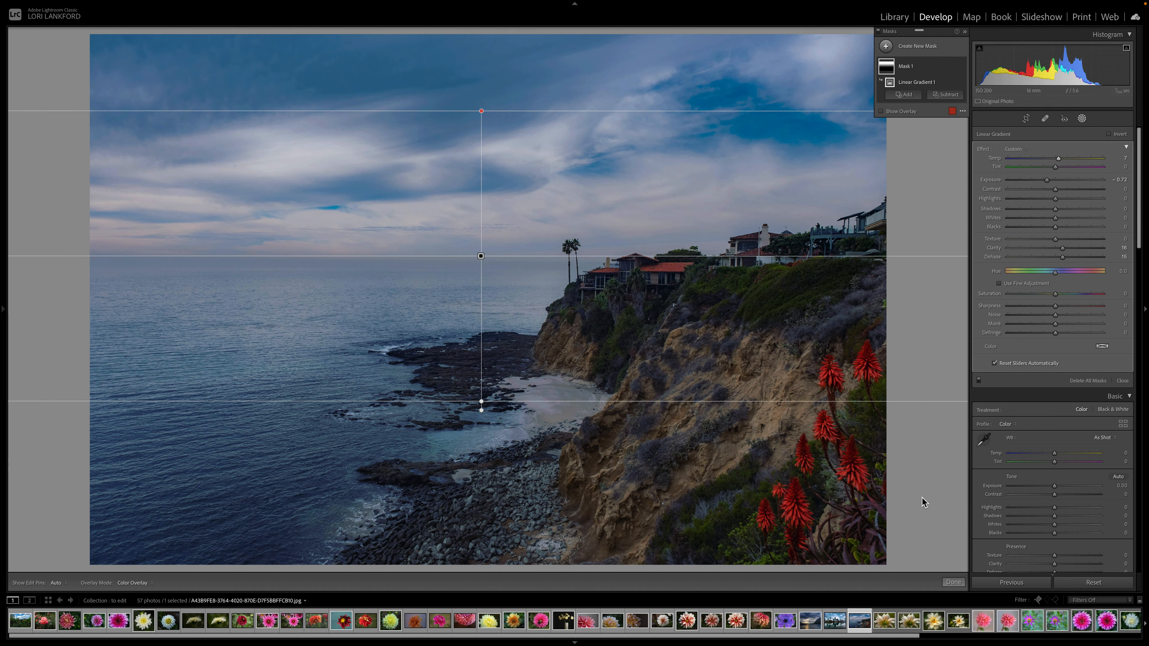
# - Reopen the rose photo and add a large circular radial gradient mask centered on the bloom's upper petals
pyautogui.click(43, 627)
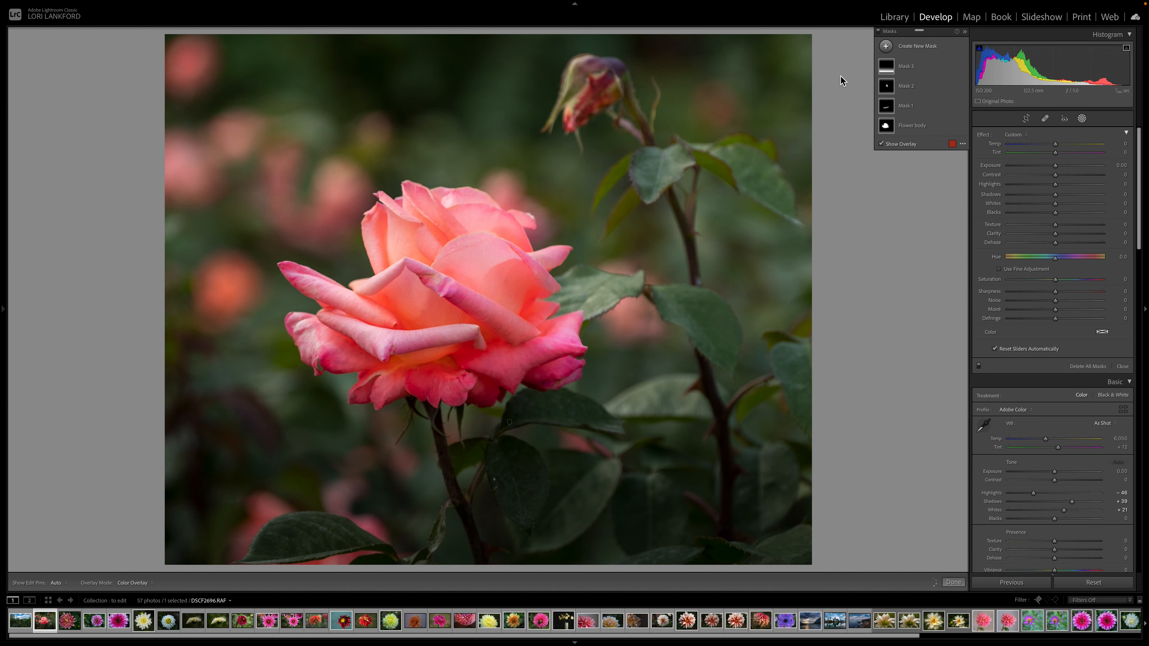
pyautogui.click(885, 46)
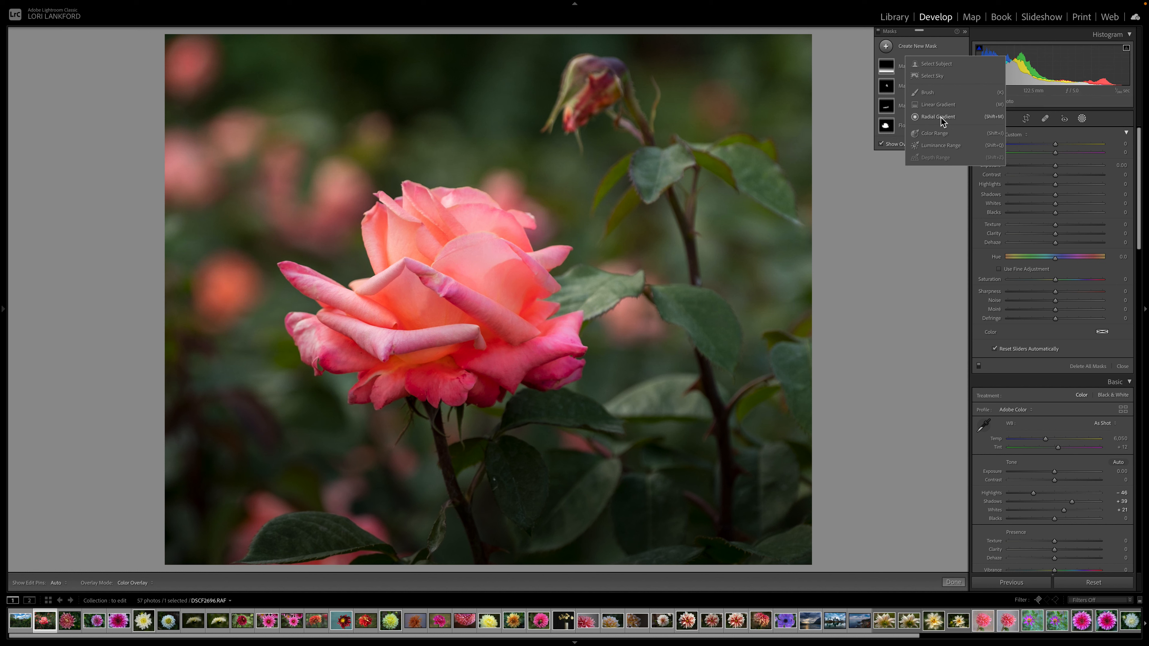
pyautogui.click(941, 118)
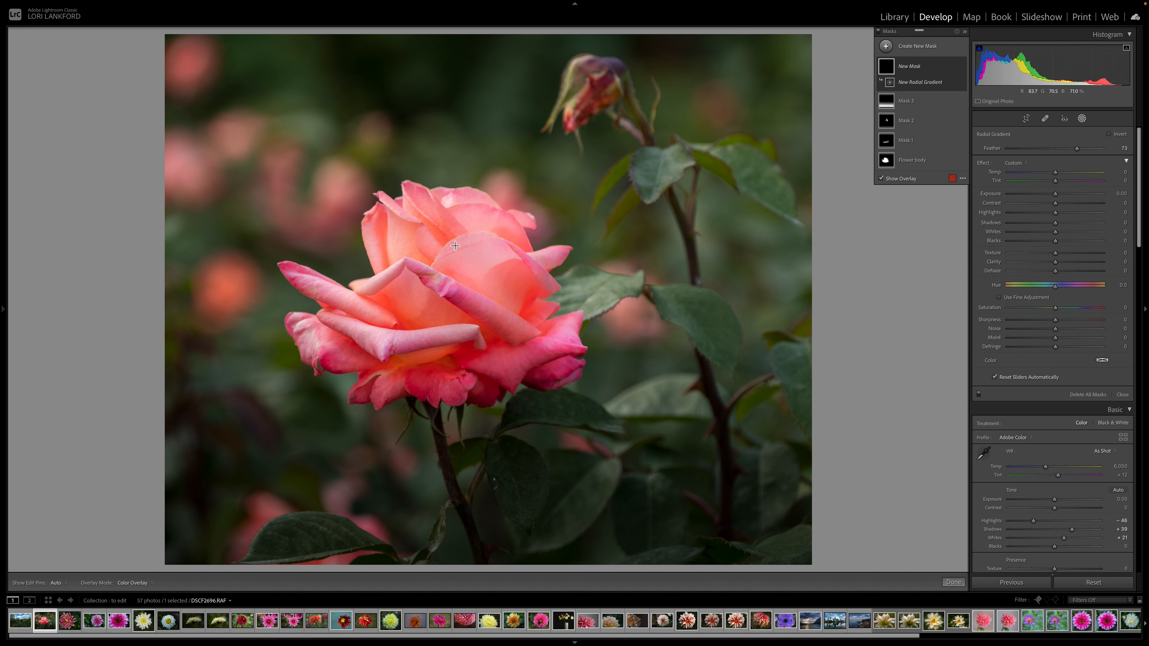
pyautogui.moveTo(455, 246); pyautogui.dragTo(688, 465)
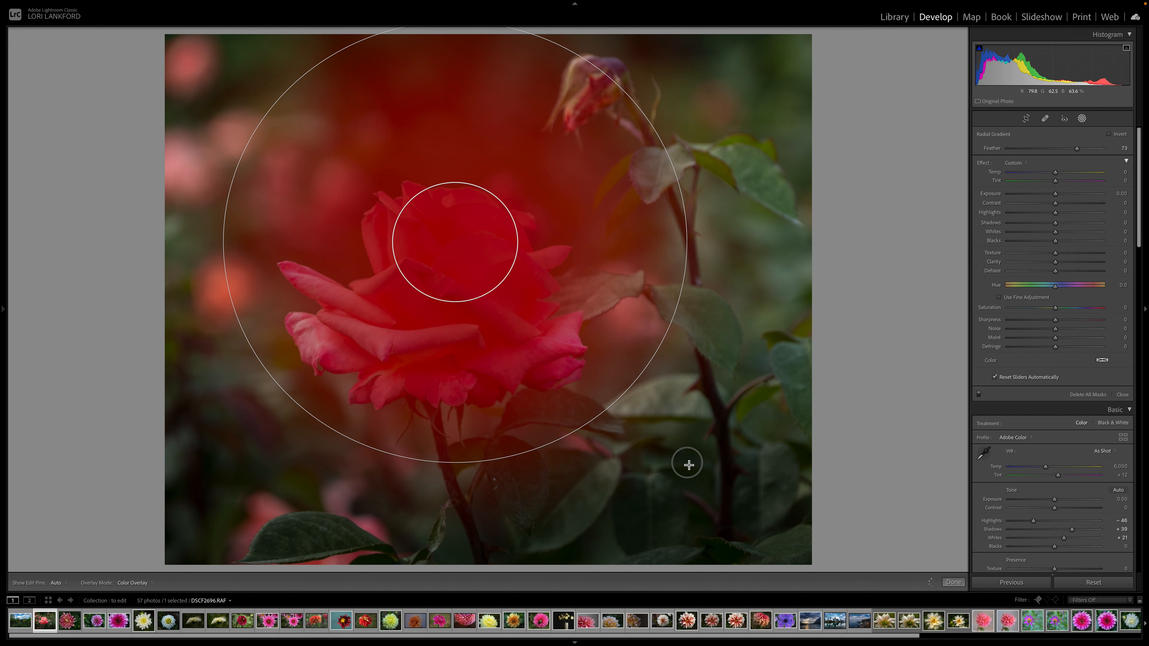
# - Center the radial gradient over the whole rose, reduce its Feather to 30, and widen it slightly into an oval
pyautogui.moveTo(538, 308); pyautogui.dragTo(564, 378)
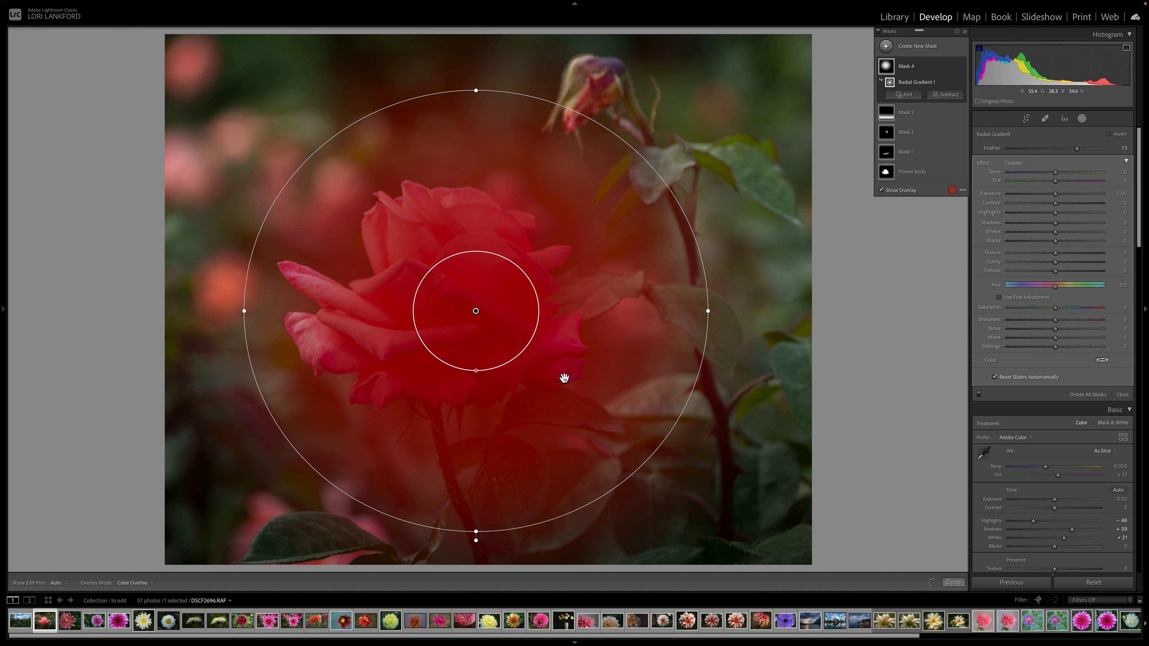
pyautogui.moveTo(476, 370); pyautogui.dragTo(510, 469)
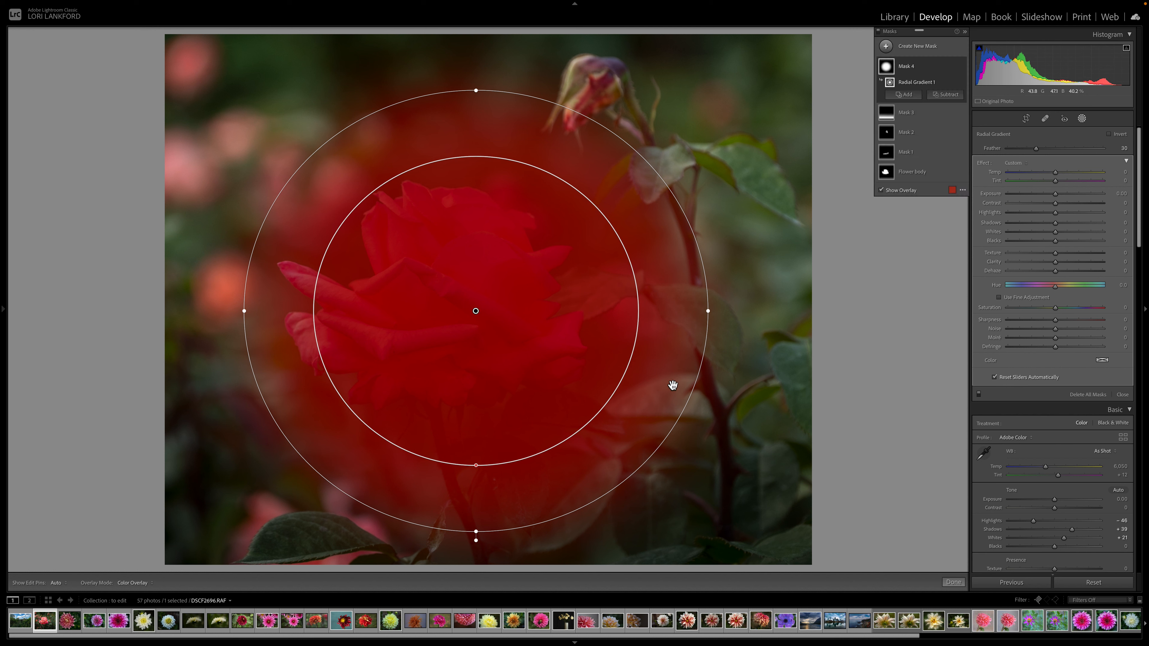
pyautogui.moveTo(708, 312); pyautogui.dragTo(725, 313)
pyautogui.moveTo(503, 308); pyautogui.dragTo(503, 289)
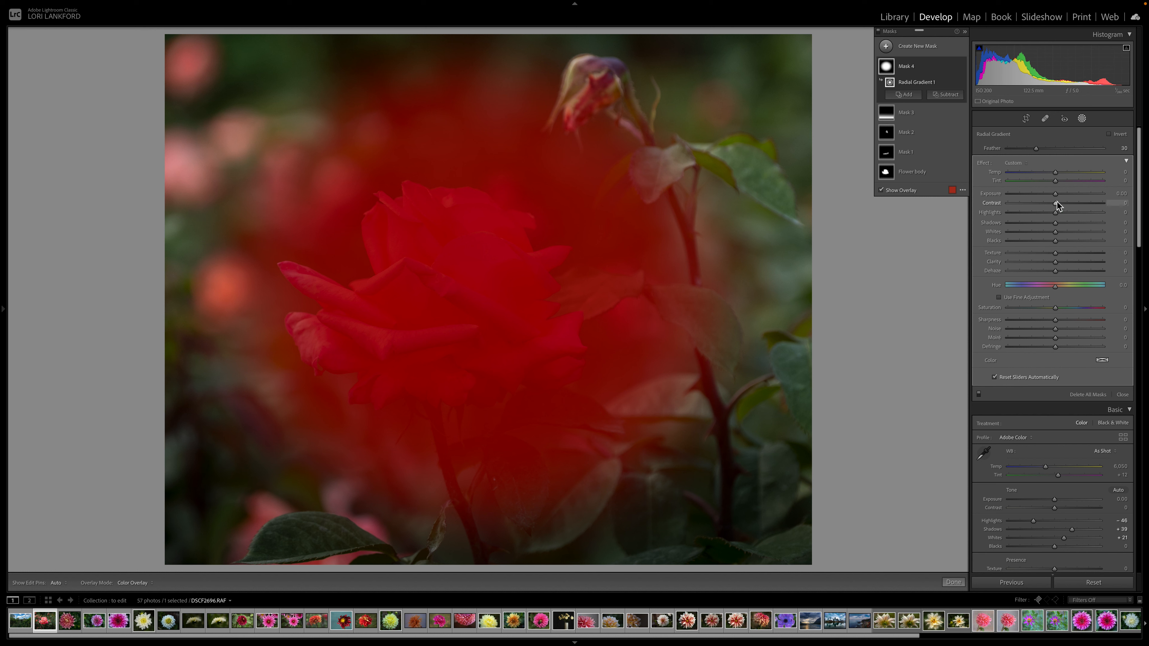
# - Try brightening and darkening the area inside the radial gradient, leaving Exposure at 0.07
pyautogui.press('o')
pyautogui.moveTo(1056, 195); pyautogui.dragTo(1063, 198)
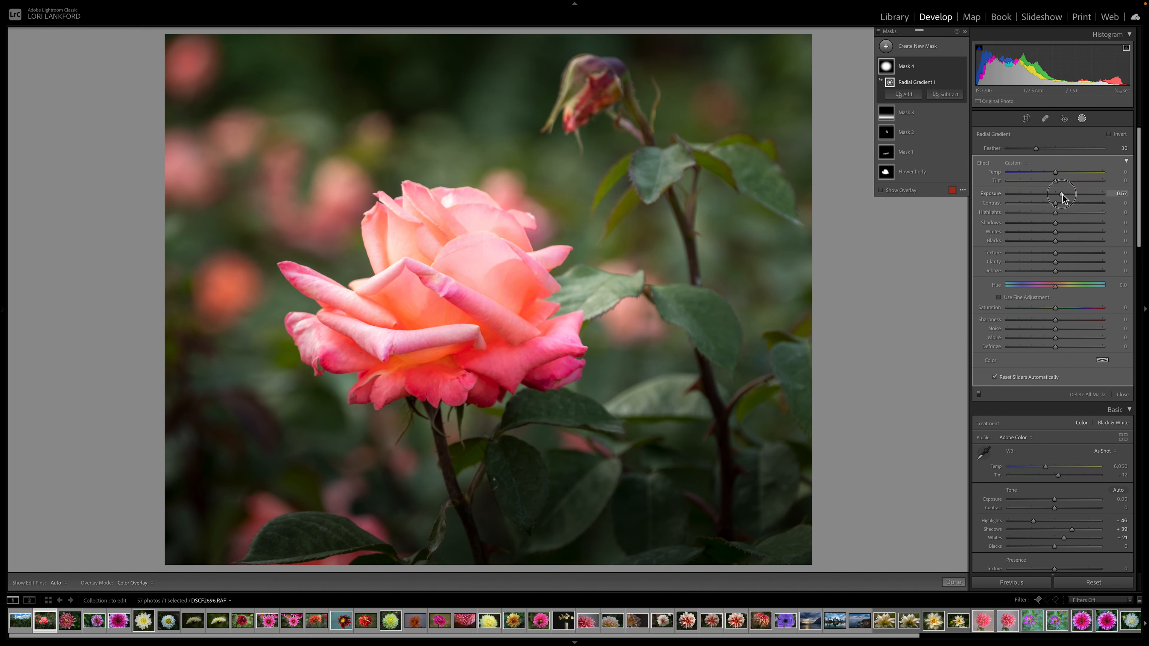
pyautogui.moveTo(1061, 198); pyautogui.dragTo(1049, 198)
pyautogui.moveTo(1048, 194); pyautogui.dragTo(1055, 195)
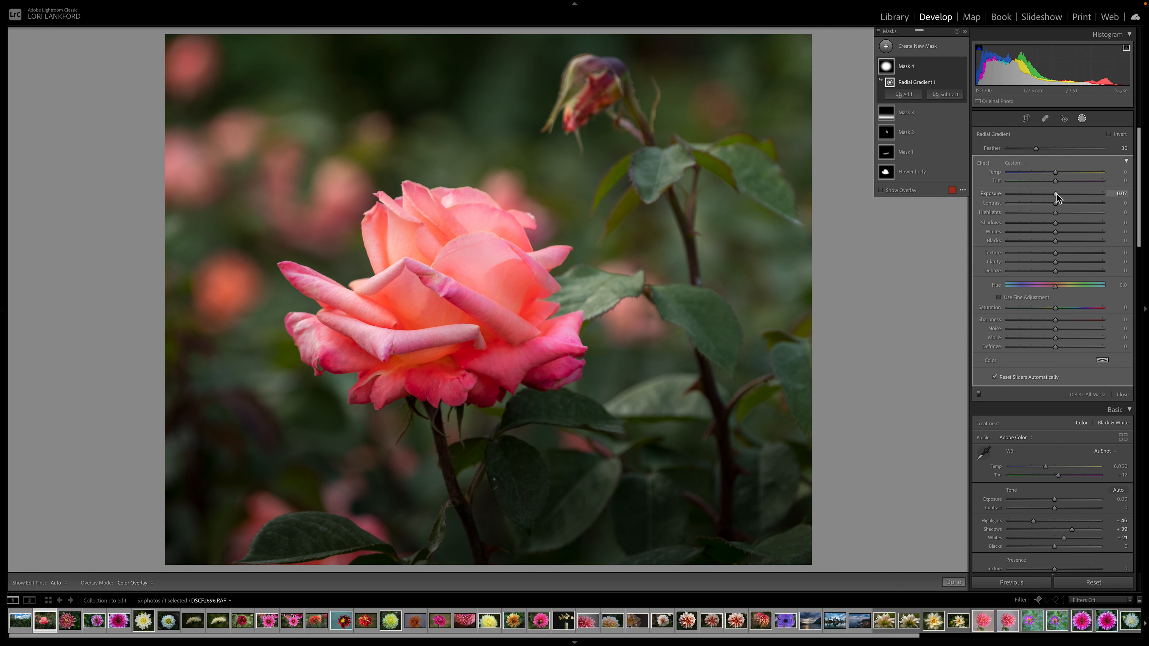
# - Invert the radial gradient to cover the rose's surroundings, check its overlay, and set Exposure to -0.61
pyautogui.click(1109, 135)
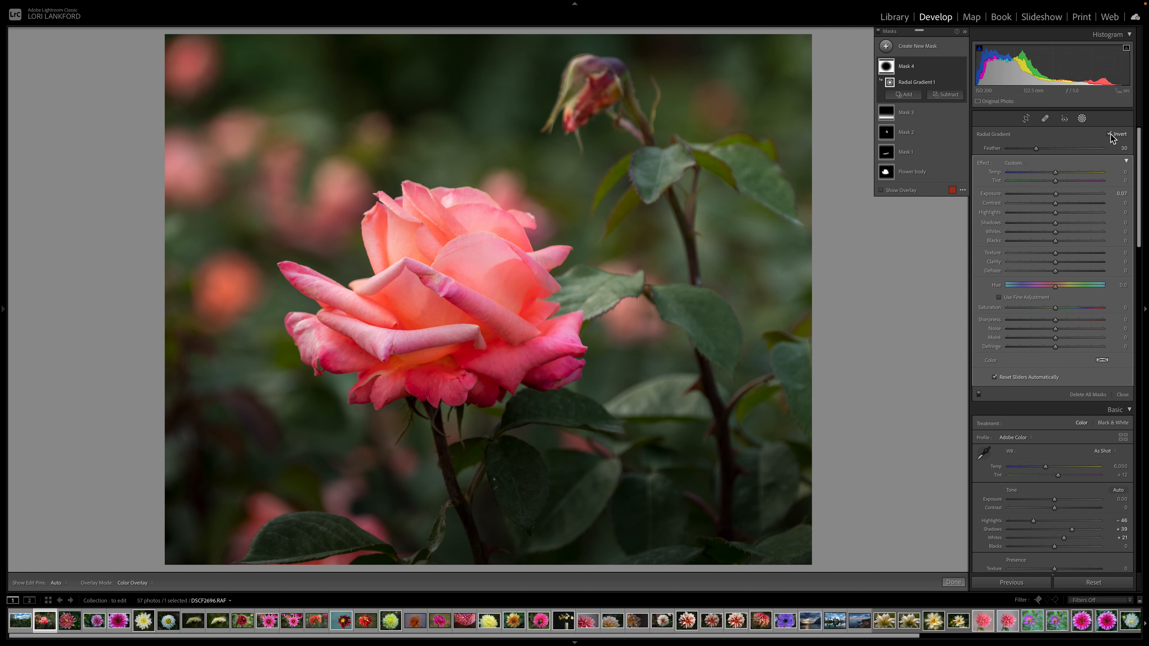
pyautogui.click(880, 189)
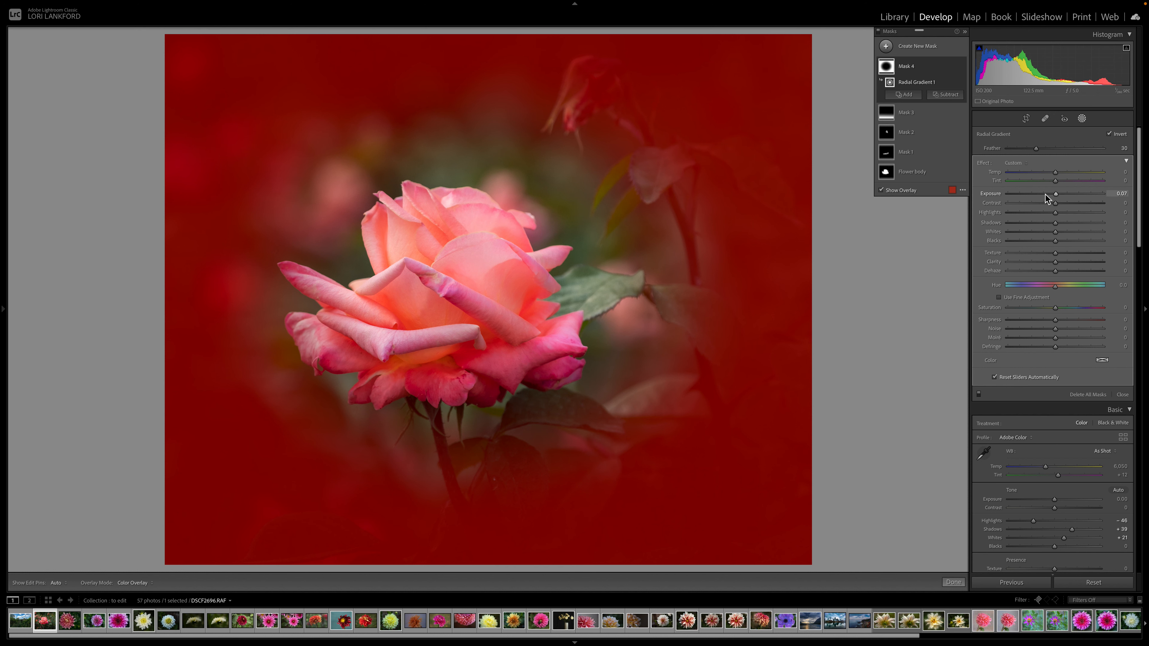
pyautogui.press('o')
pyautogui.moveTo(1056, 194); pyautogui.dragTo(1050, 196)
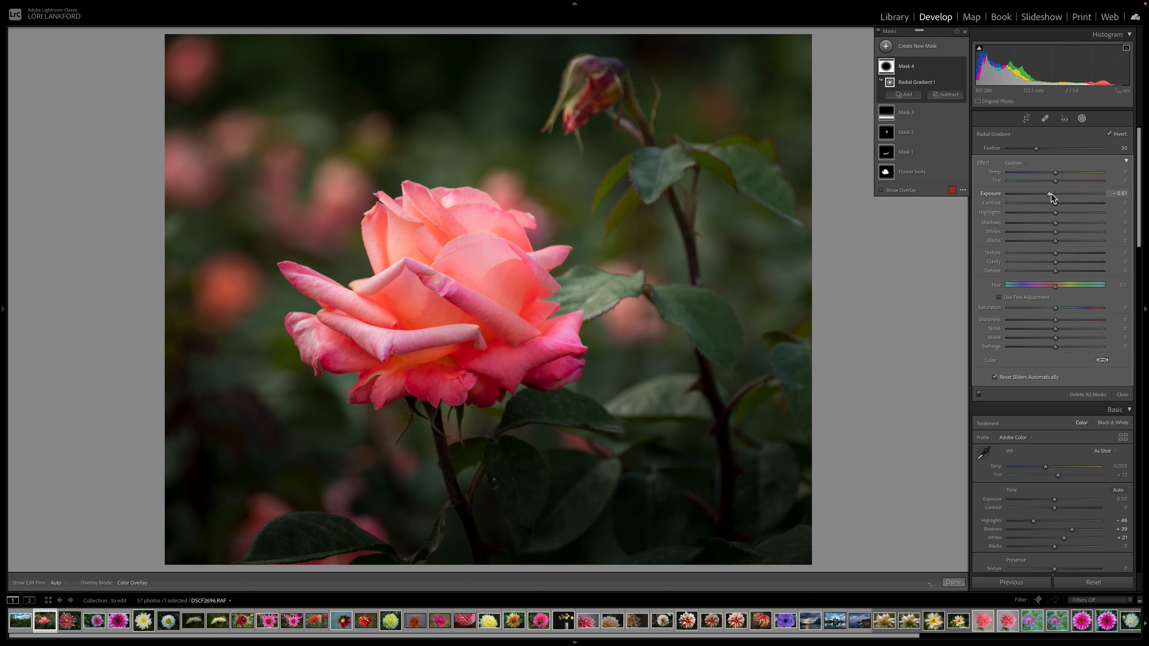
# - Toggle the inverted radial mask off and on, with and without its overlay, to compare the darkened surroundings
pyautogui.press('o')
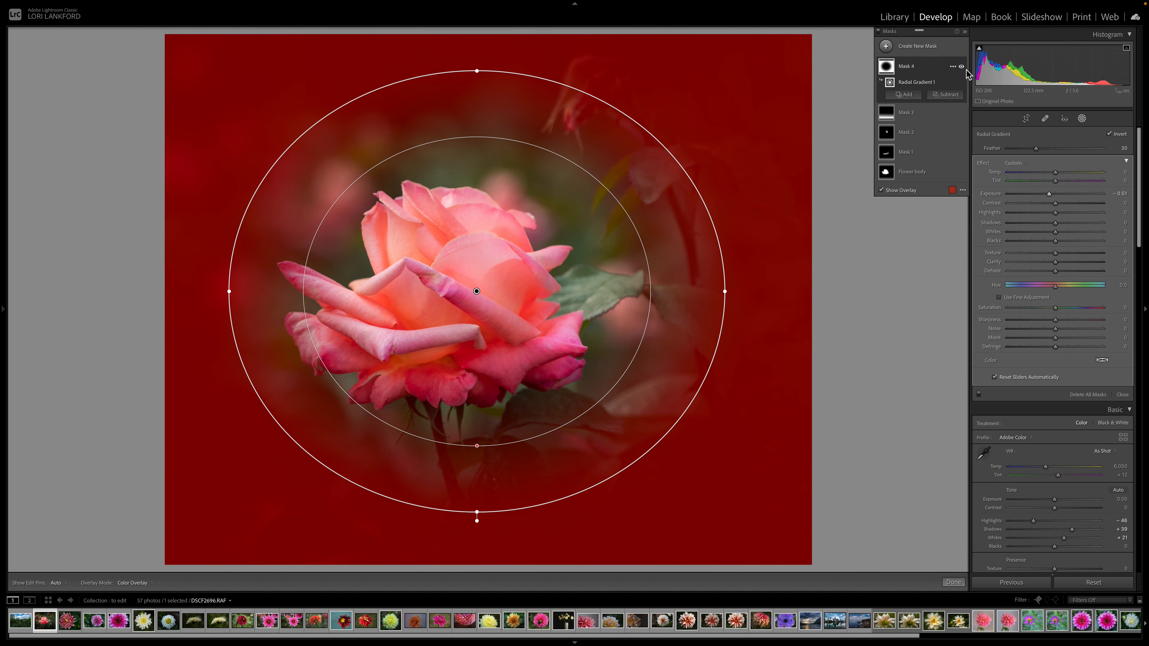
pyautogui.click(961, 67)
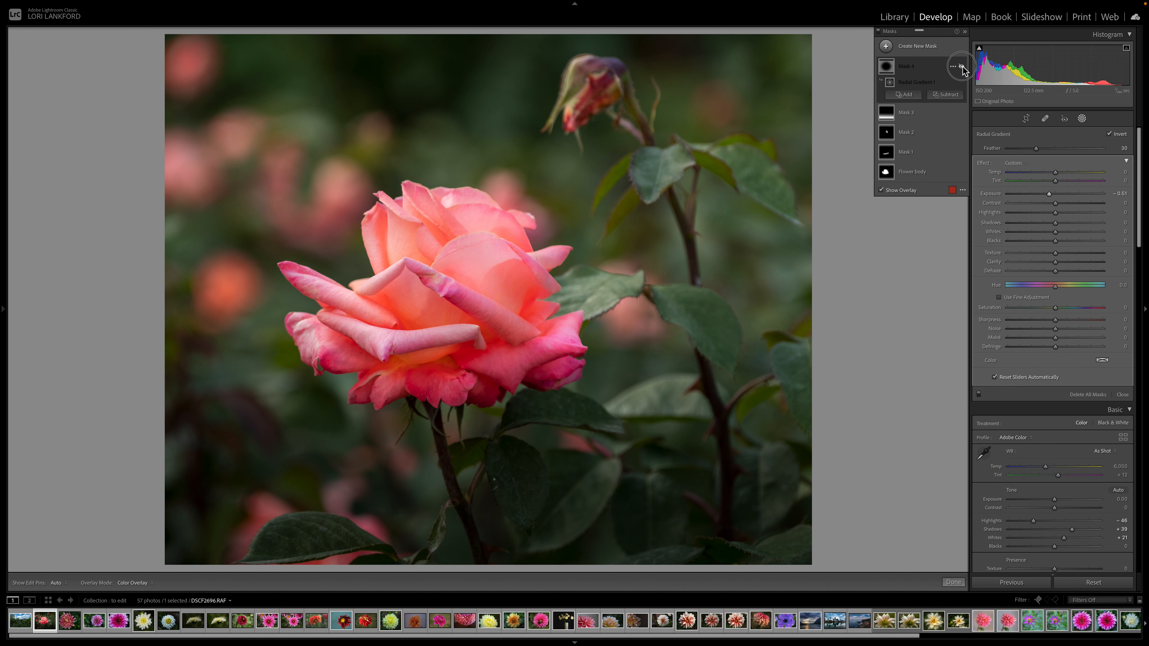
pyautogui.click(962, 67)
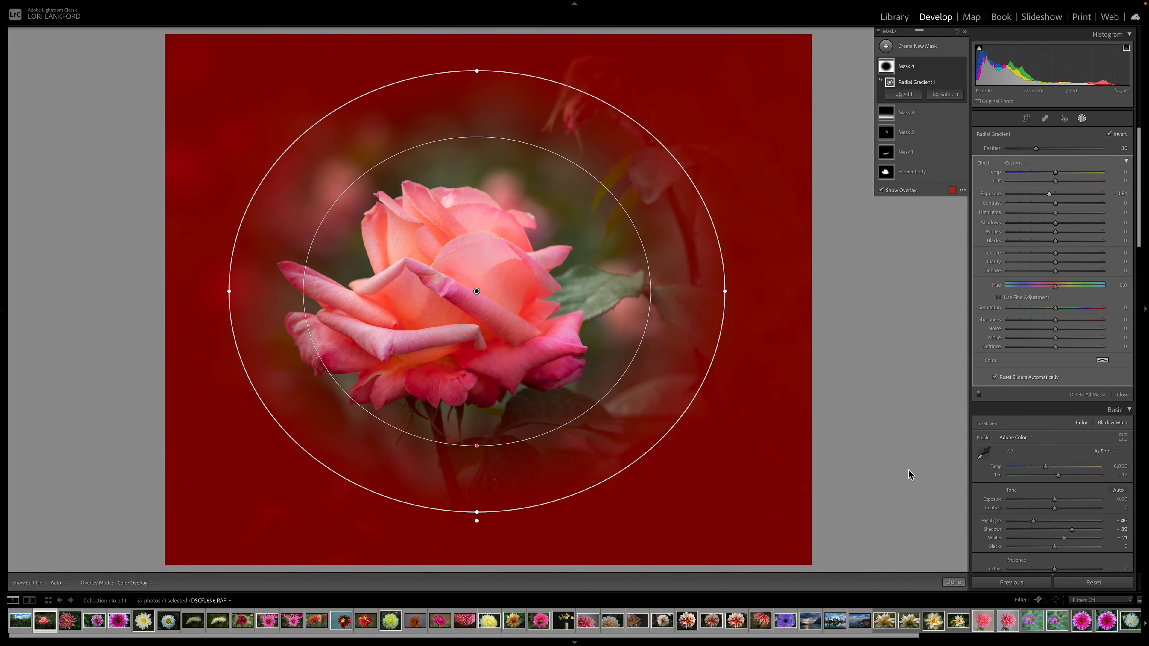
pyautogui.click(880, 190)
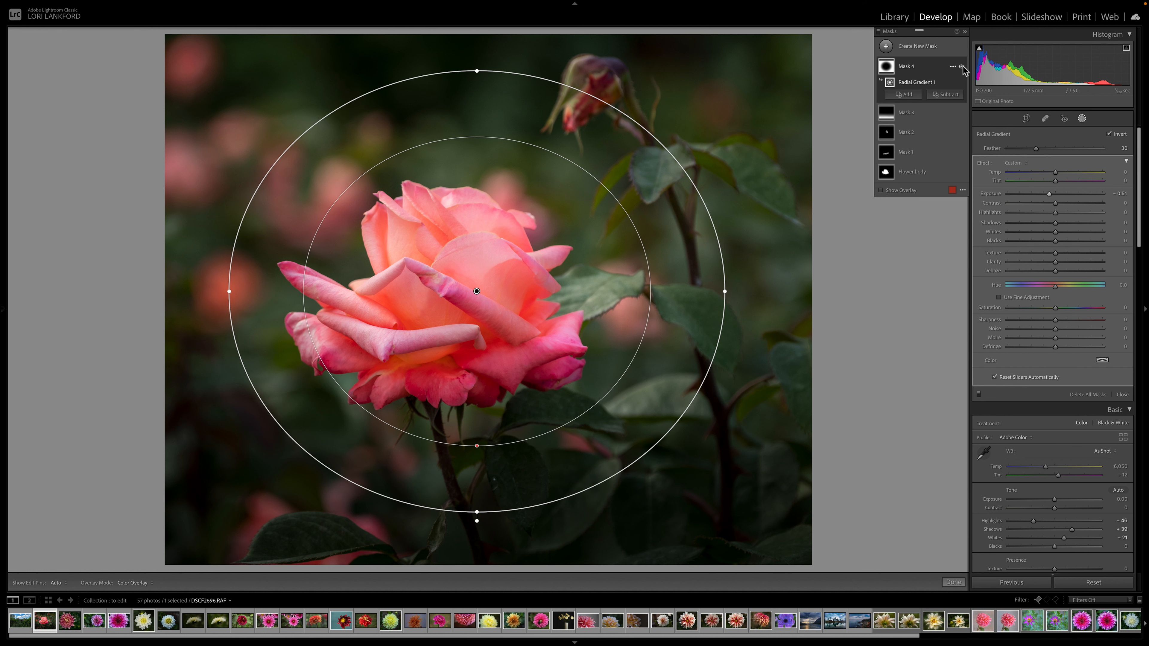
pyautogui.click(961, 67)
pyautogui.click(961, 67)
# - Browse past the magenta dahlia and open the white-and-red dahlia photo DSCF3270-2.RAF for masking
pyautogui.click(120, 624)
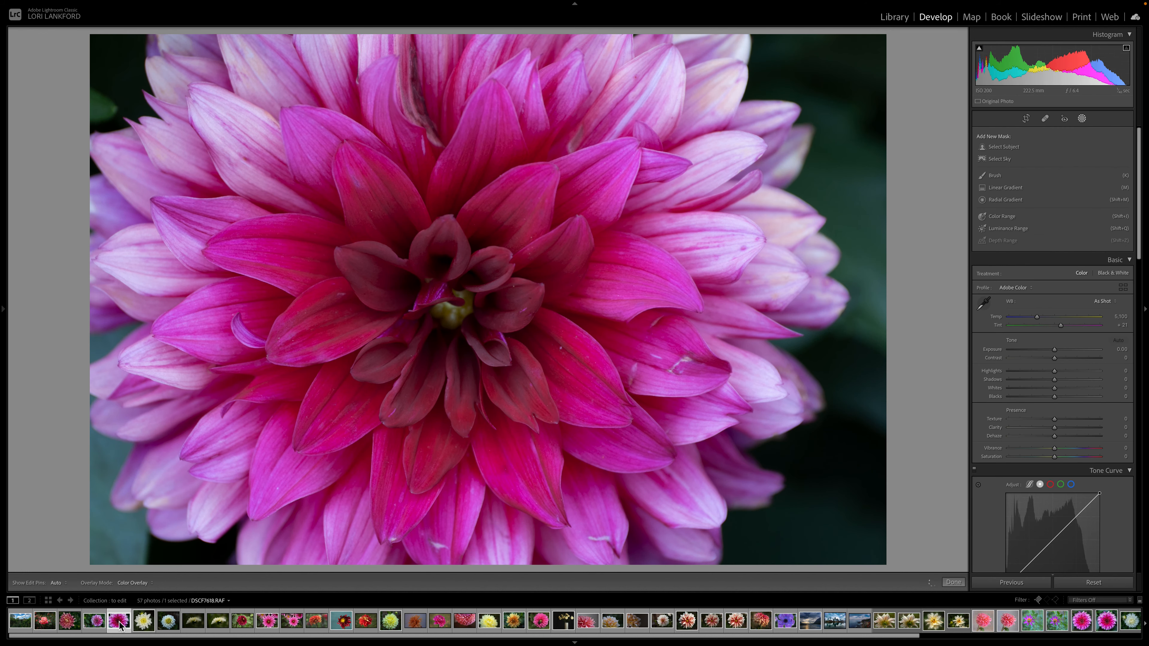
pyautogui.click(686, 622)
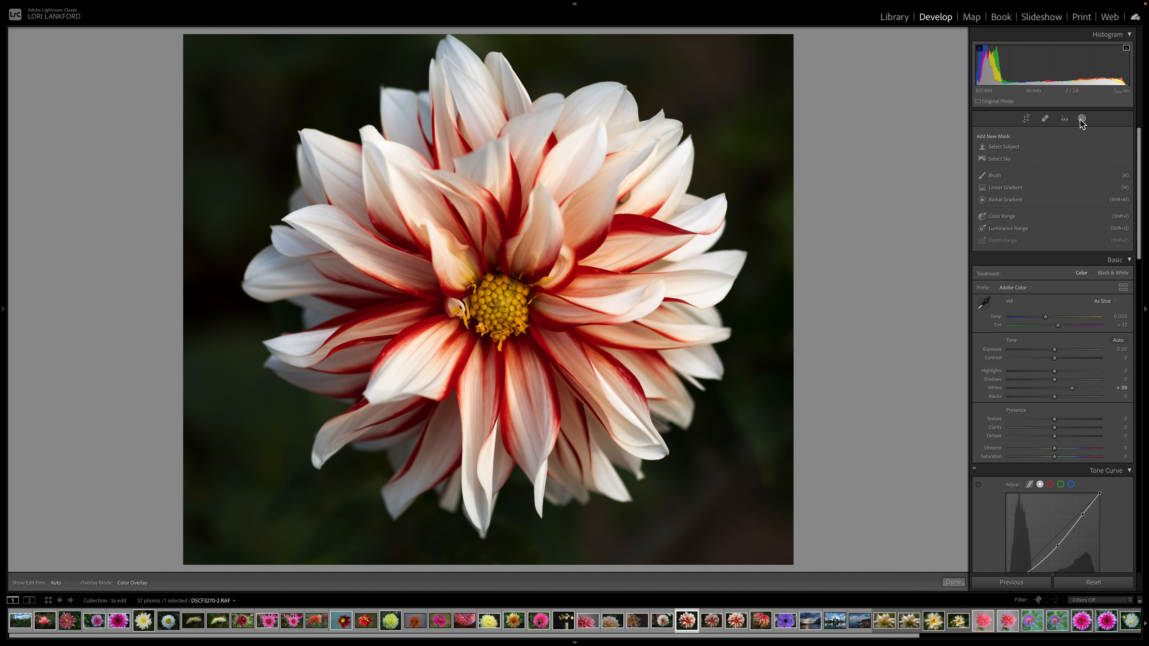
# - Add a small radial gradient over the white-and-red dahlia's yellow center and set its Exposure to 0.80
pyautogui.click(1003, 201)
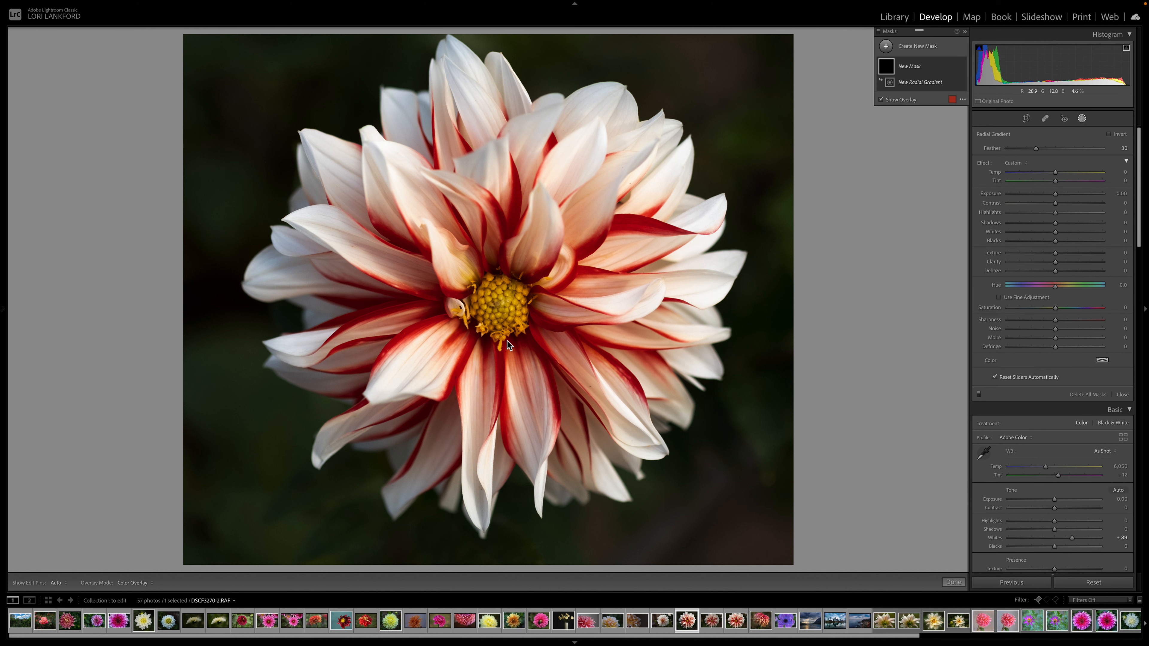
pyautogui.moveTo(490, 305); pyautogui.dragTo(513, 312)
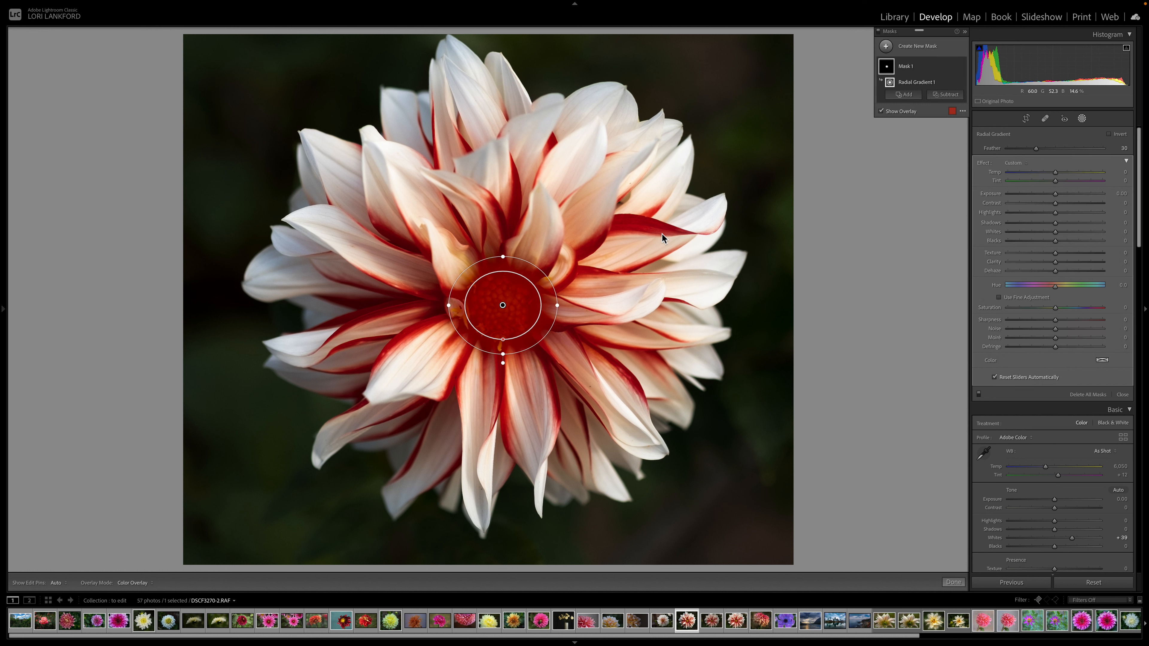
pyautogui.click(1055, 195)
pyautogui.moveTo(1055, 197); pyautogui.dragTo(1064, 199)
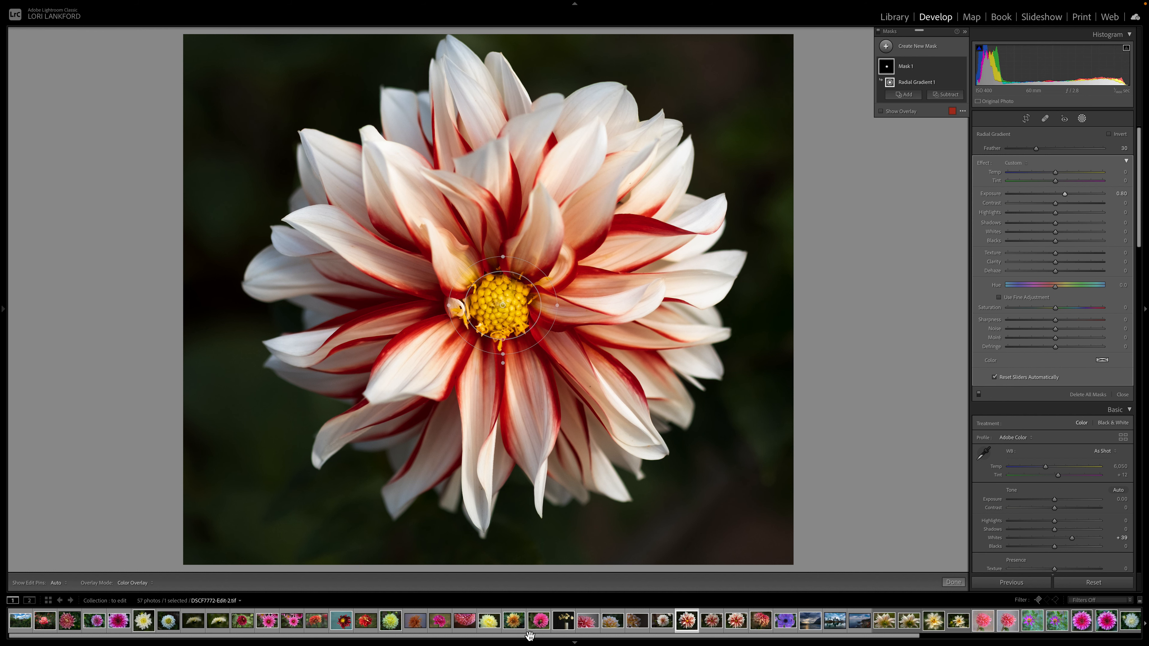
# - Open the pink dahlia photo DSCF9449.RAF and place a radial gradient centered on the bee
pyautogui.click(541, 622)
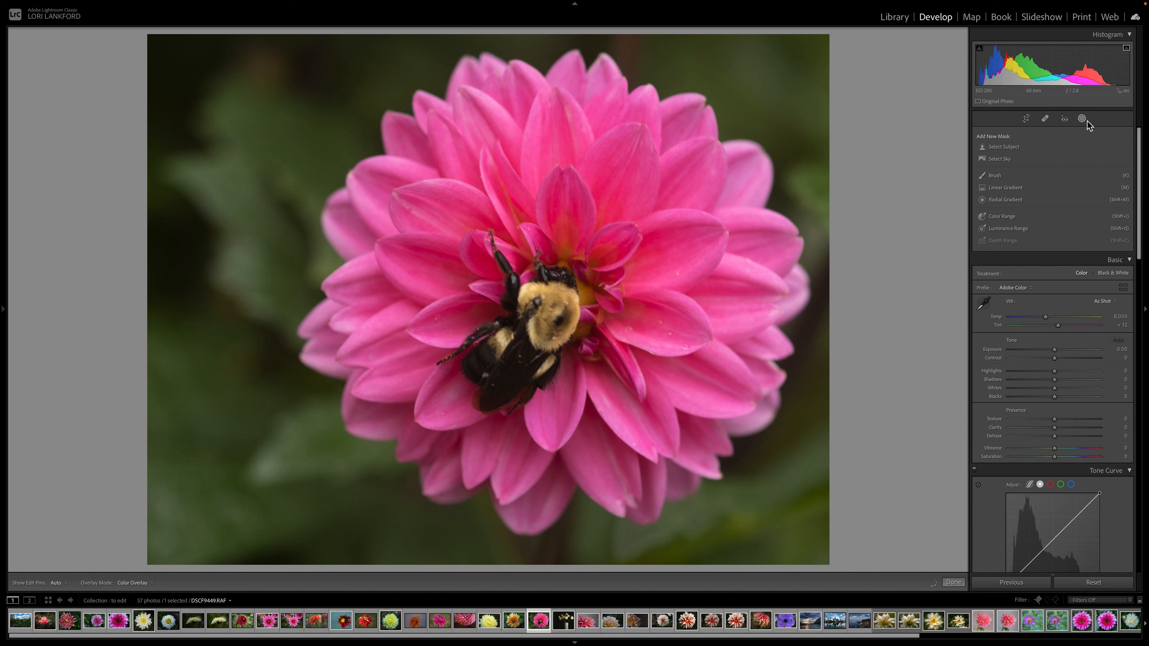
pyautogui.click(998, 201)
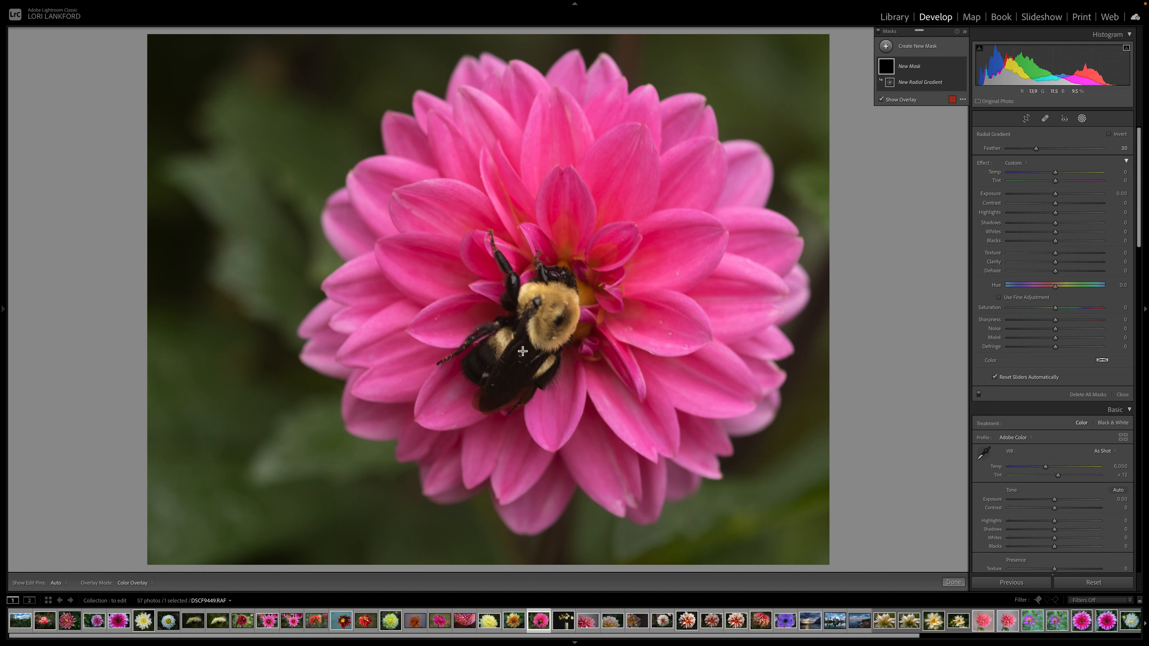
pyautogui.moveTo(546, 316); pyautogui.dragTo(662, 441)
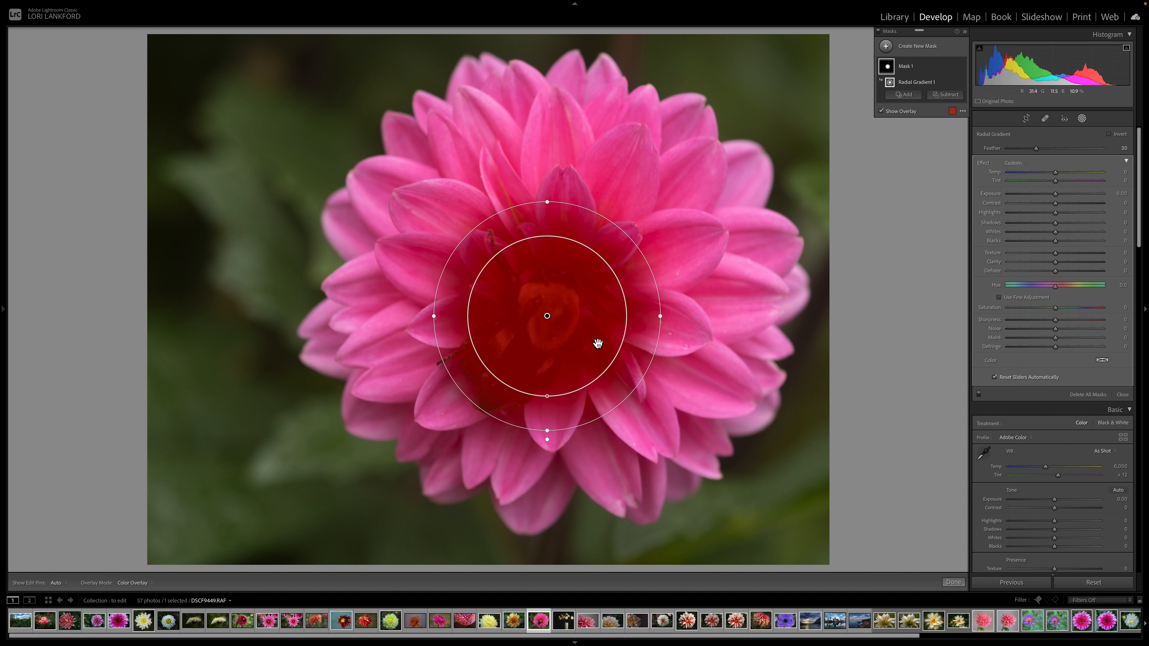
pyautogui.moveTo(597, 341)
pyautogui.mouseDown()
pyautogui.moveTo(610, 328)
pyautogui.moveTo(602, 343)
pyautogui.mouseUp()
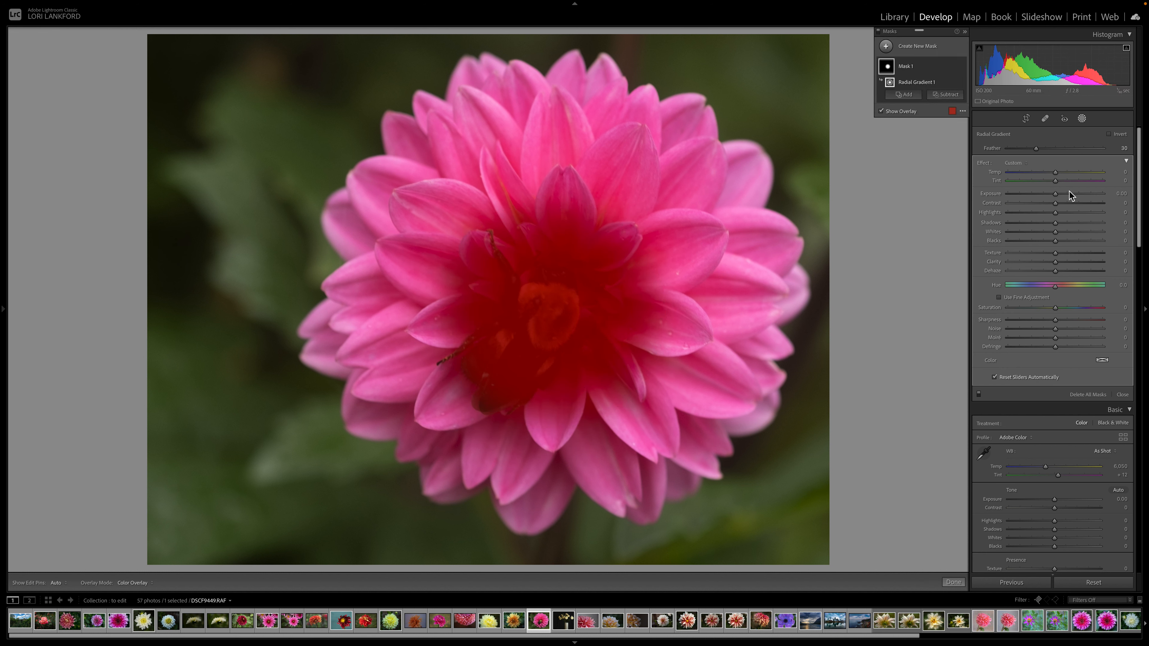
# - Set the bee mask's Exposure to 0.70, Clarity to 22 and Dehaze to 18
pyautogui.moveTo(1054, 194); pyautogui.dragTo(1062, 195)
pyautogui.moveTo(1061, 264); pyautogui.dragTo(1065, 261)
pyautogui.click(1064, 269)
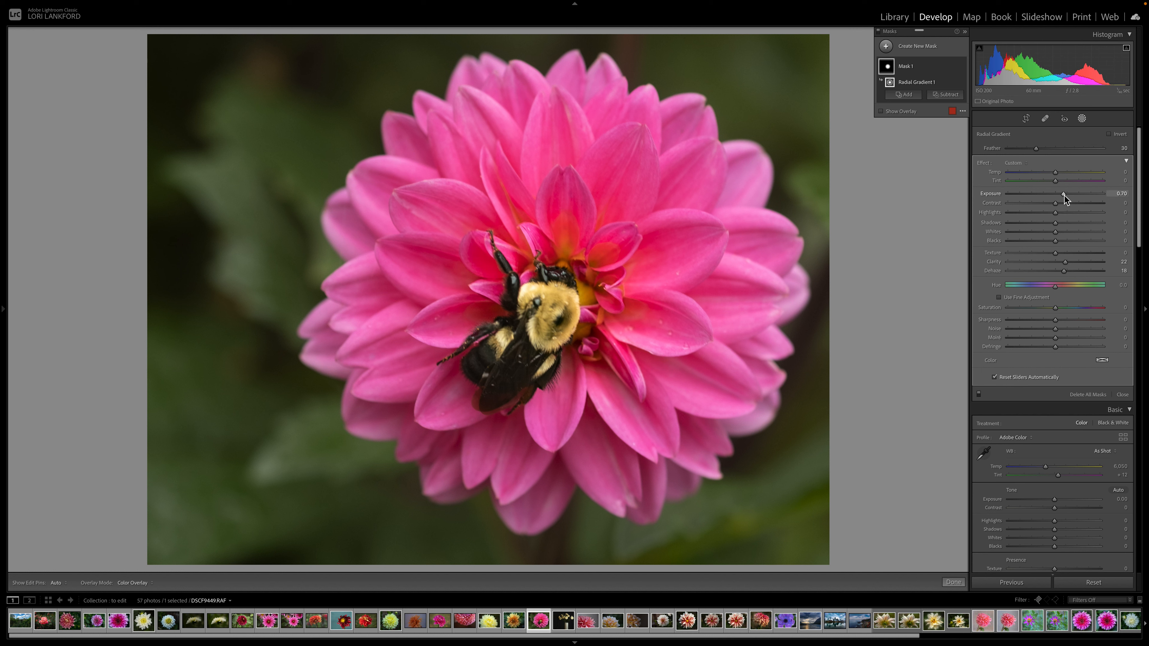
# - Open the city skyline photo IMG_8821.DNG and review the mask types available for a new mask
pyautogui.moveTo(889, 531)
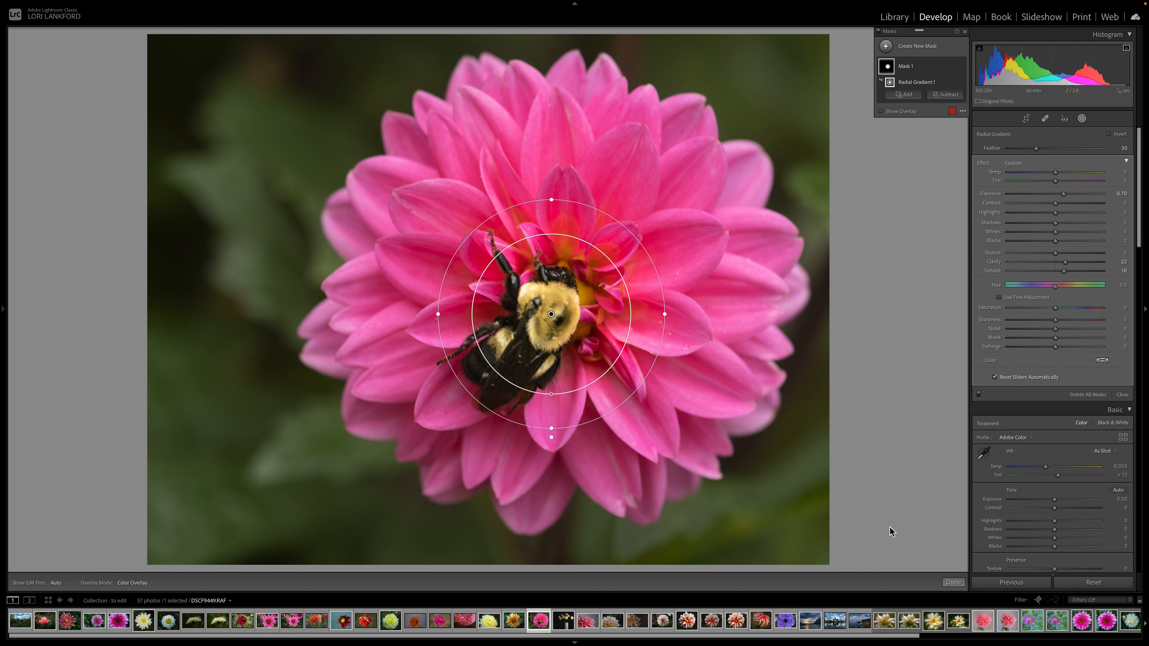
pyautogui.click(836, 627)
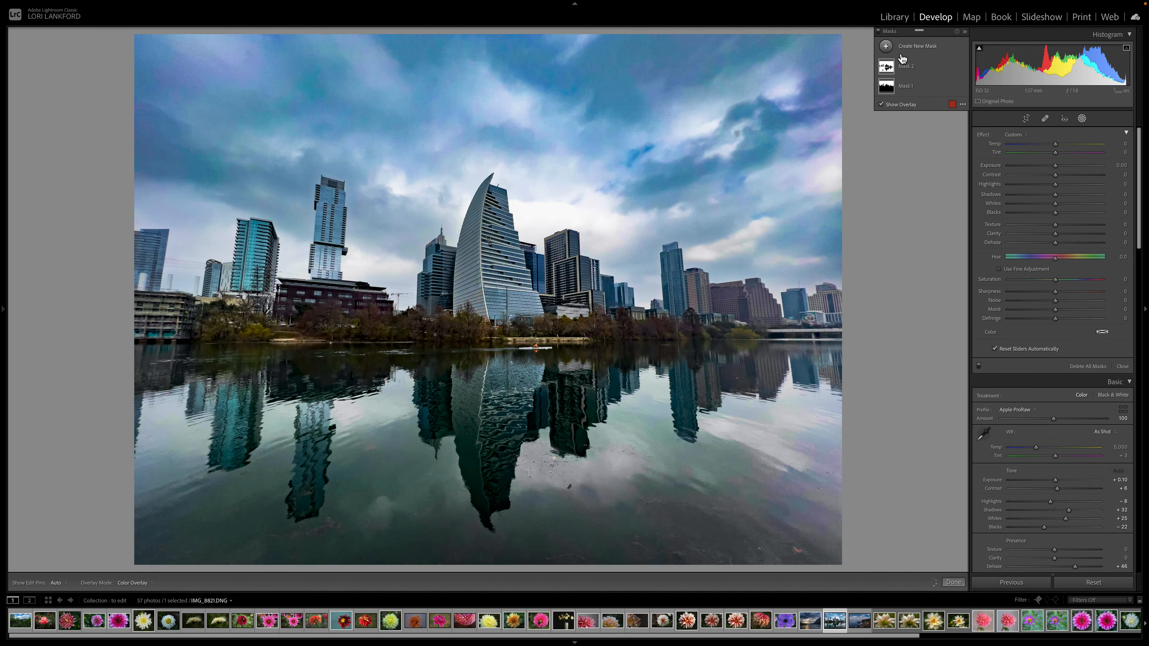
pyautogui.click(886, 47)
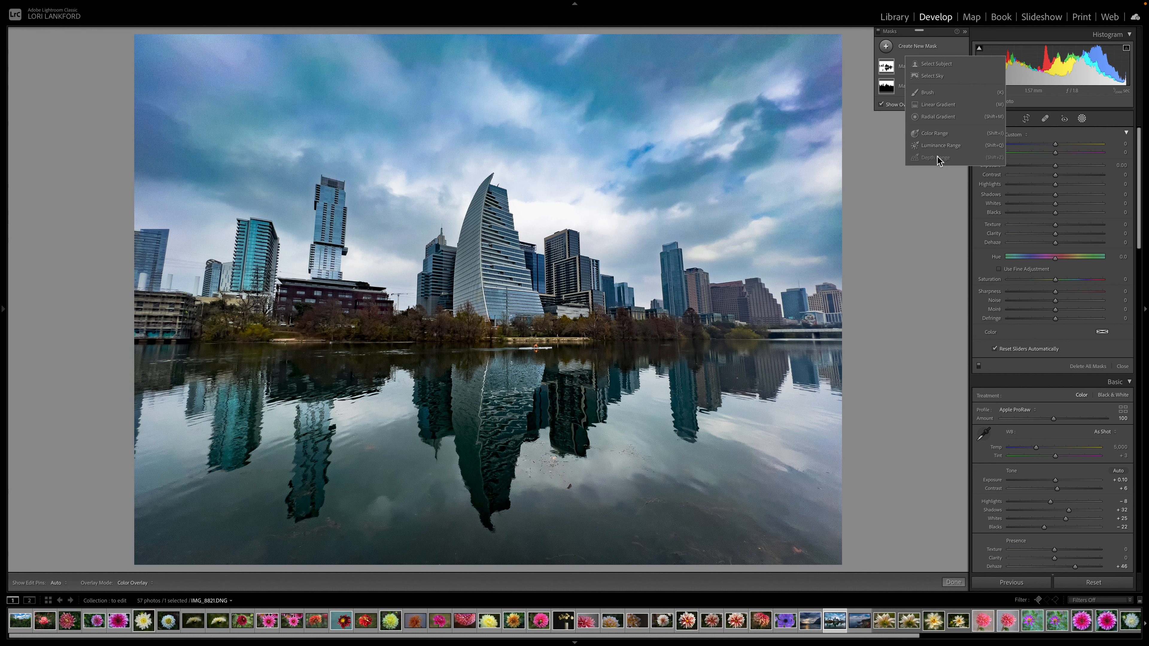
pyautogui.moveTo(873, 2)
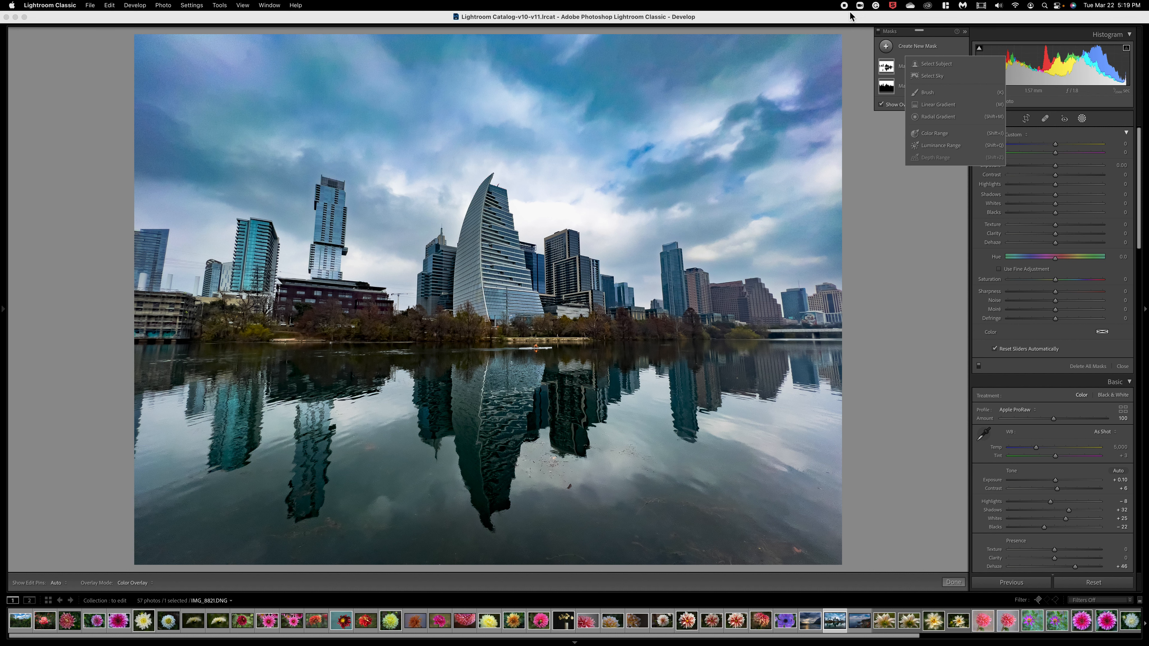